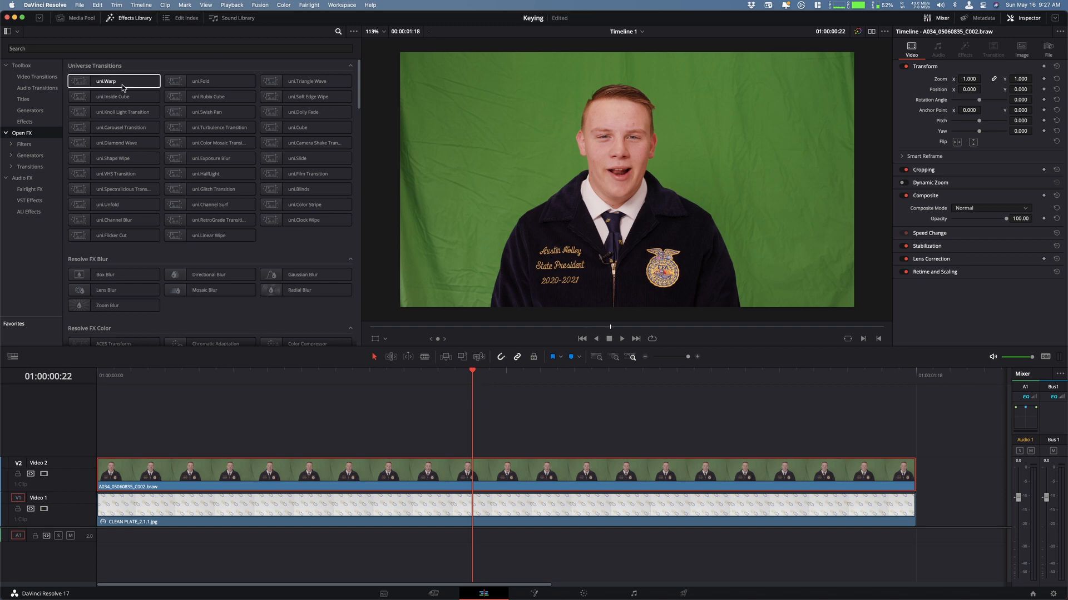
Search the Open FX effects for "3d" and apply the 3D Keyer to the green-screen clip on Video 2
{"action": "left_click", "coordinate": [111, 17]}
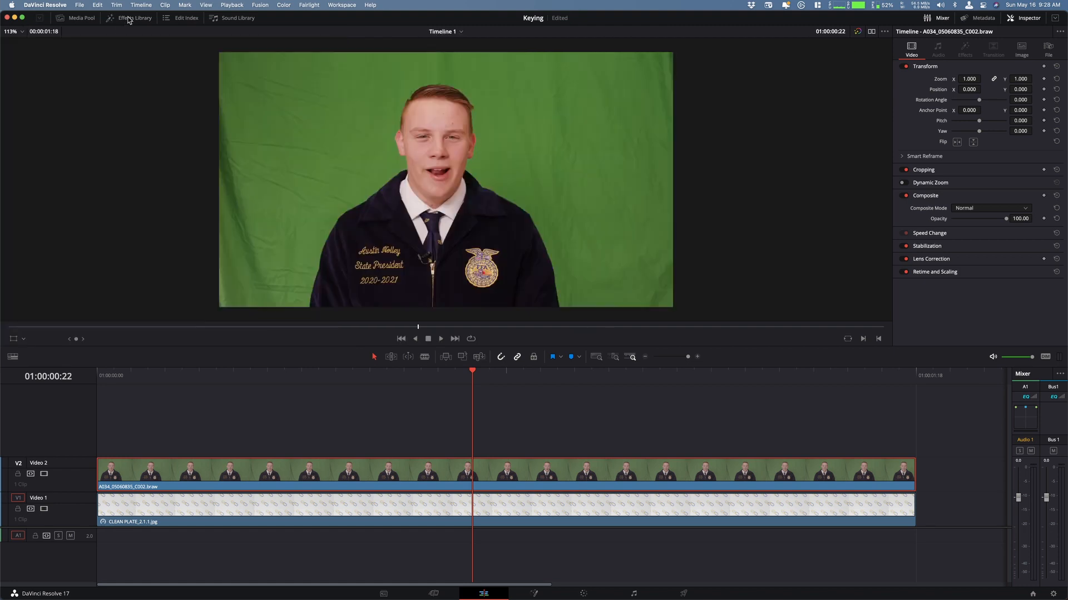
{"action": "left_click", "coordinate": [112, 18]}
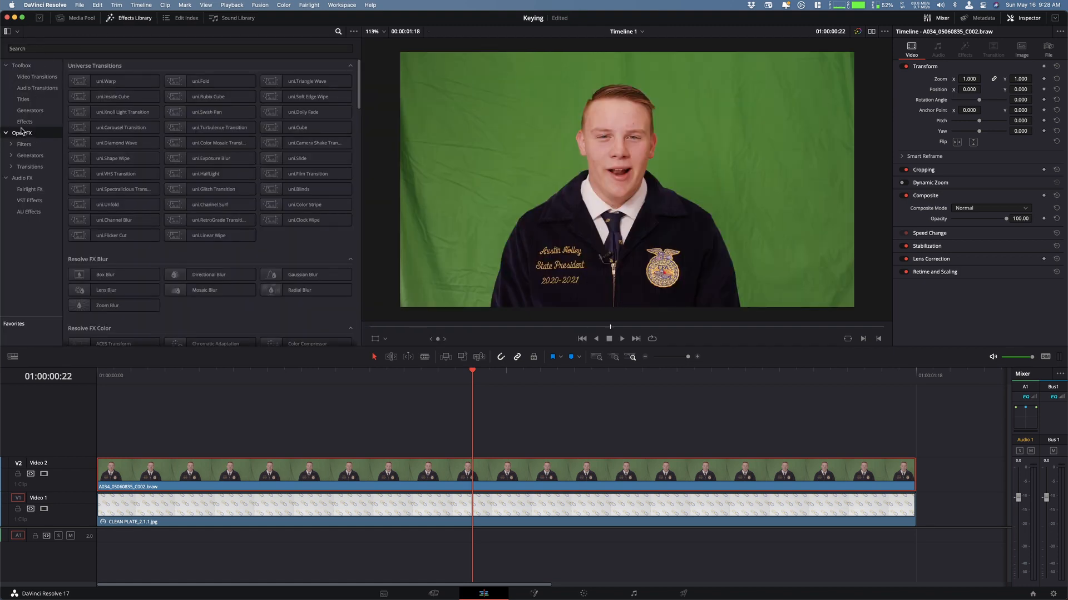
{"action": "left_click", "coordinate": [58, 46]}
{"action": "type", "text": "3d"}
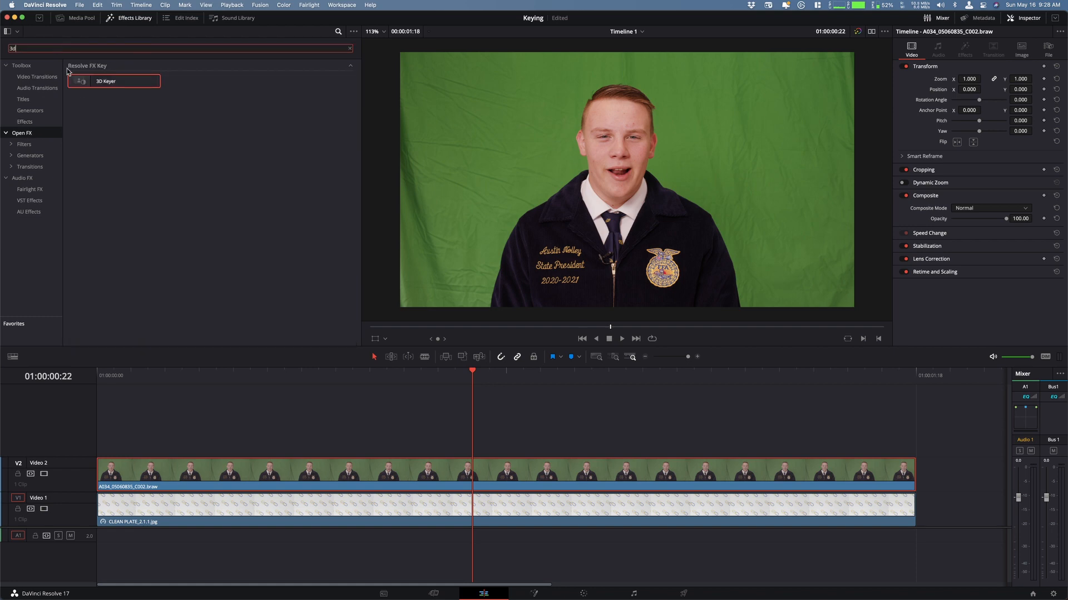
{"action": "left_click_drag", "start_coordinate": [101, 80], "coordinate": [476, 474]}
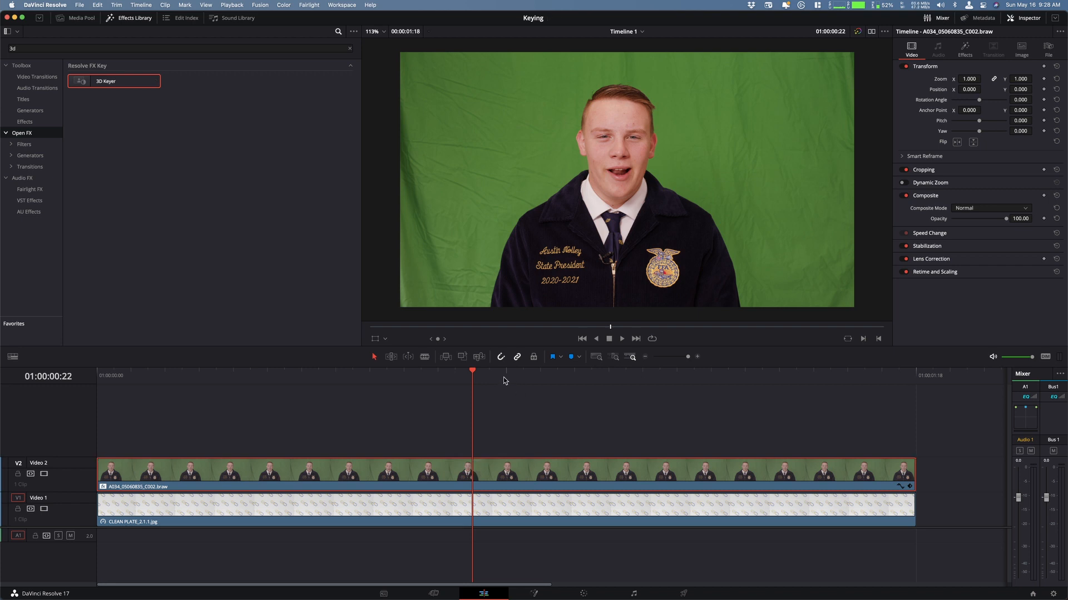
Move the playhead to 01:00:01:01 and show the 3D Keyer settings of the Video 2 clip
{"action": "left_click_drag", "start_coordinate": [505, 379], "coordinate": [625, 387]}
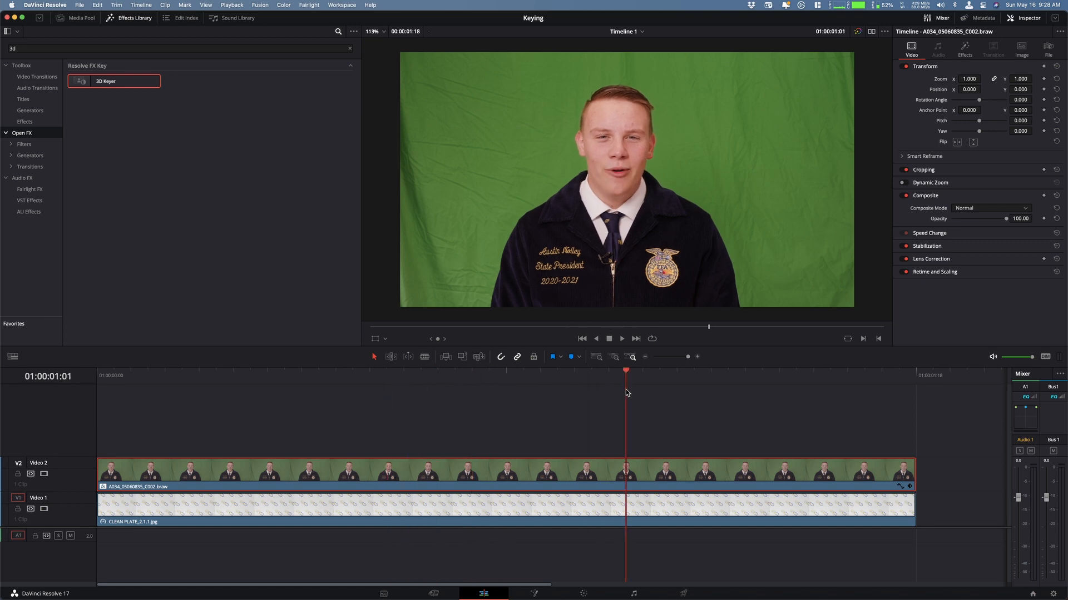
{"action": "left_click", "coordinate": [1013, 18]}
{"action": "left_click", "coordinate": [1026, 19]}
{"action": "left_click", "coordinate": [965, 49]}
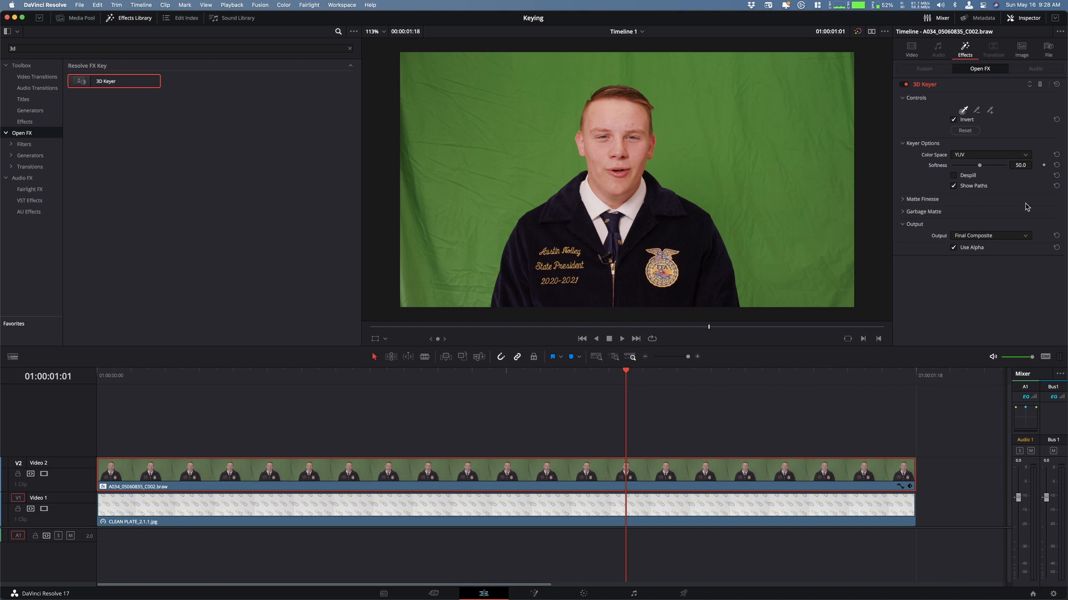
Turn on the Open FX Overlay in the viewer and sample the green backdrop with a wavy stroke beside the man
{"action": "left_click", "coordinate": [963, 110]}
{"action": "left_click", "coordinate": [386, 339]}
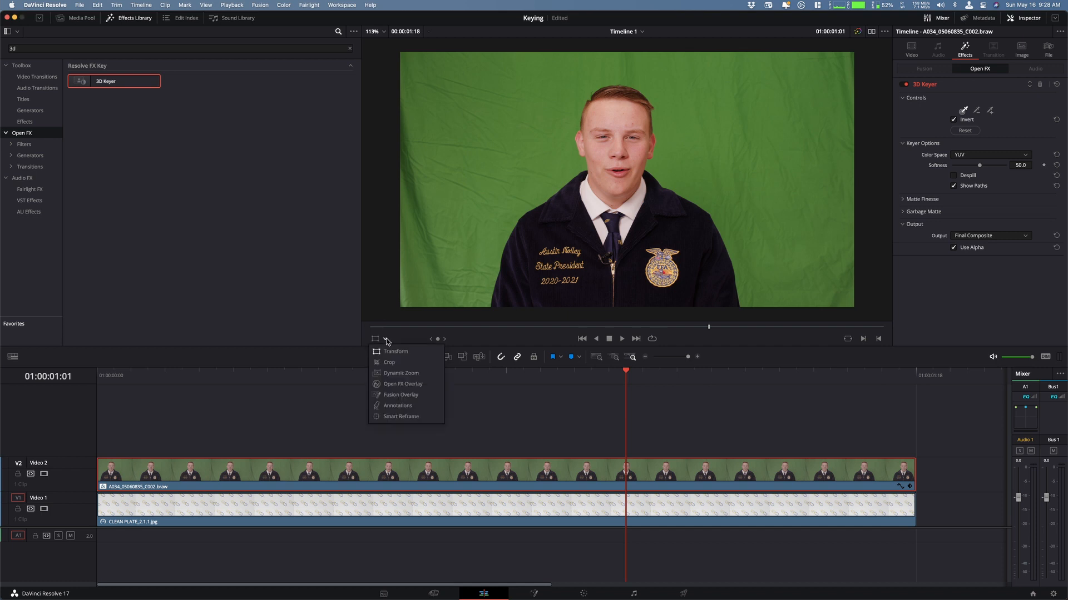
{"action": "left_click", "coordinate": [396, 385]}
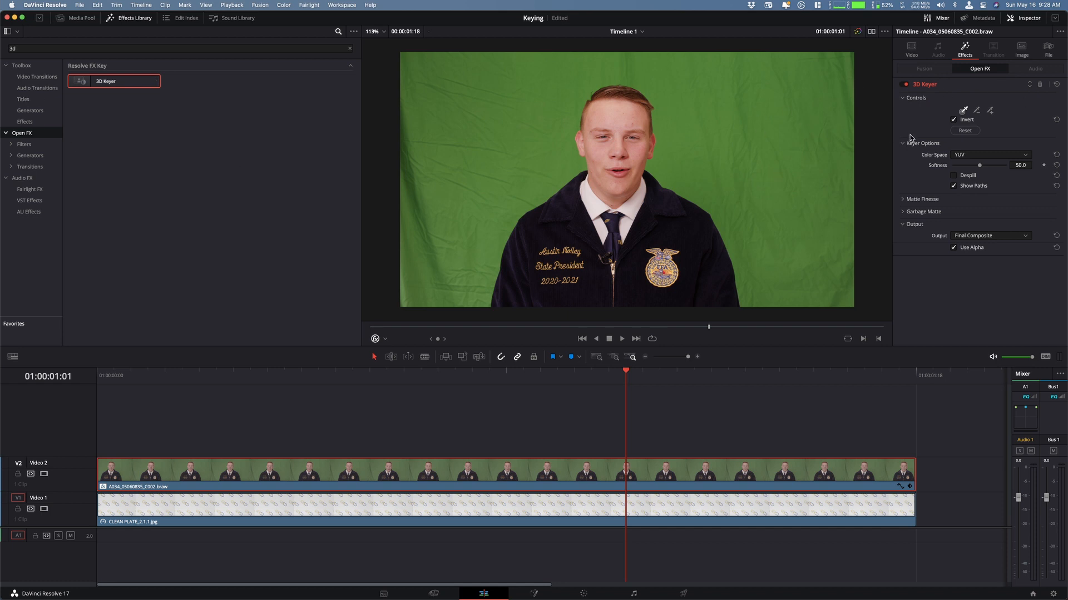
{"action": "mouse_move", "coordinate": [778, 105]}
{"action": "left_mouse_down"}
{"action": "mouse_move", "coordinate": [793, 154]}
{"action": "mouse_move", "coordinate": [783, 233]}
{"action": "left_mouse_up"}
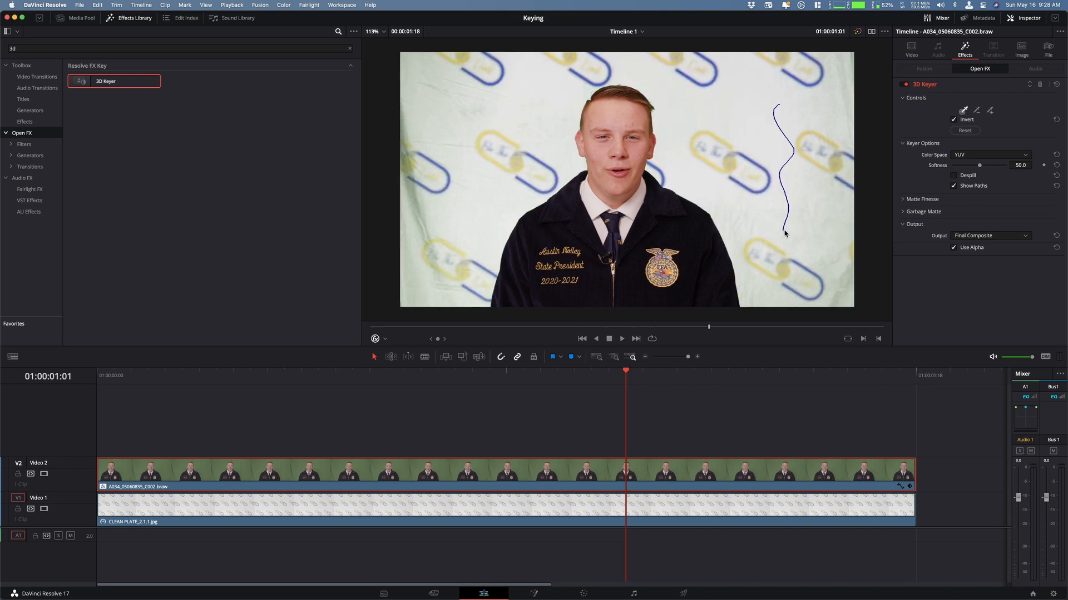
Delete the 3D Keyer from the Video 2 clip and apply a fresh one
{"action": "left_click", "coordinate": [1039, 84]}
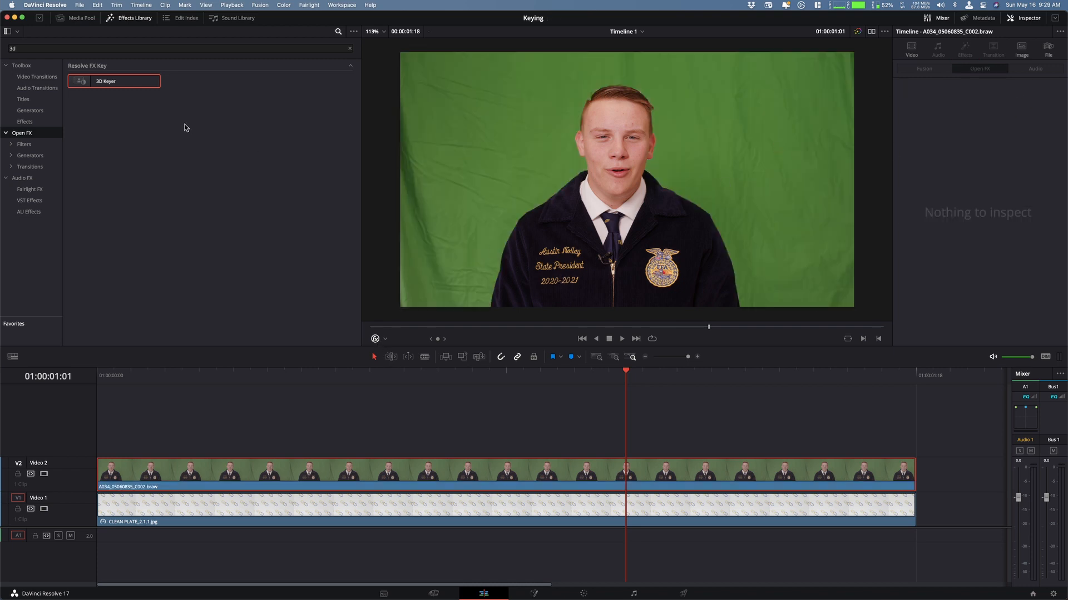
{"action": "left_click_drag", "start_coordinate": [109, 83], "coordinate": [600, 476]}
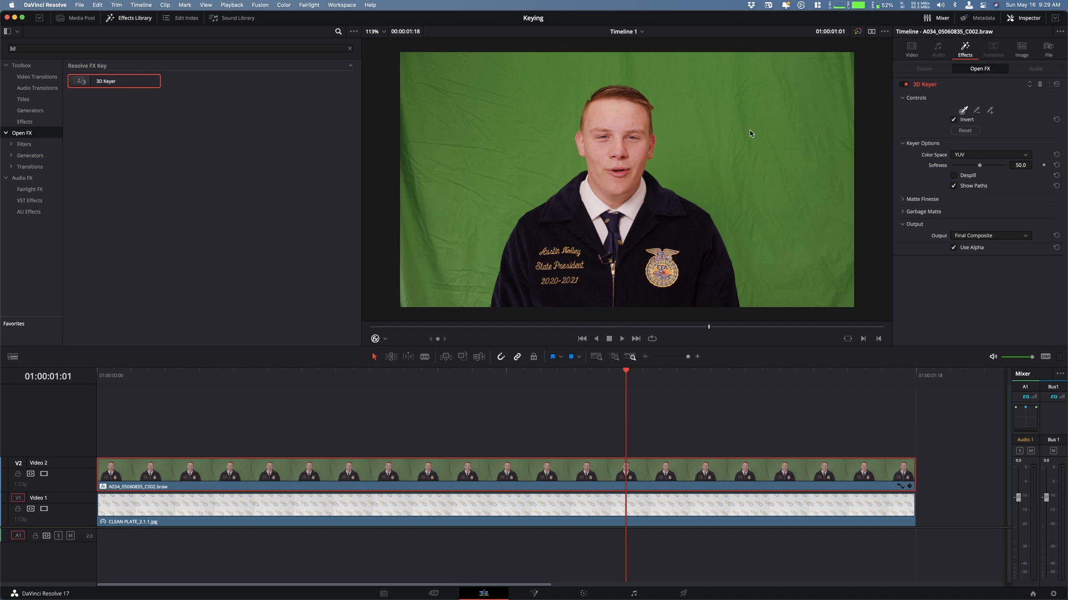
Key out the green backdrop by sampling it with strokes on both sides of the man, above his head and along the edges
{"action": "left_click_drag", "start_coordinate": [772, 109], "coordinate": [777, 209]}
{"action": "mouse_move", "coordinate": [479, 127]}
{"action": "left_mouse_down"}
{"action": "mouse_move", "coordinate": [463, 167]}
{"action": "mouse_move", "coordinate": [450, 207]}
{"action": "left_mouse_up"}
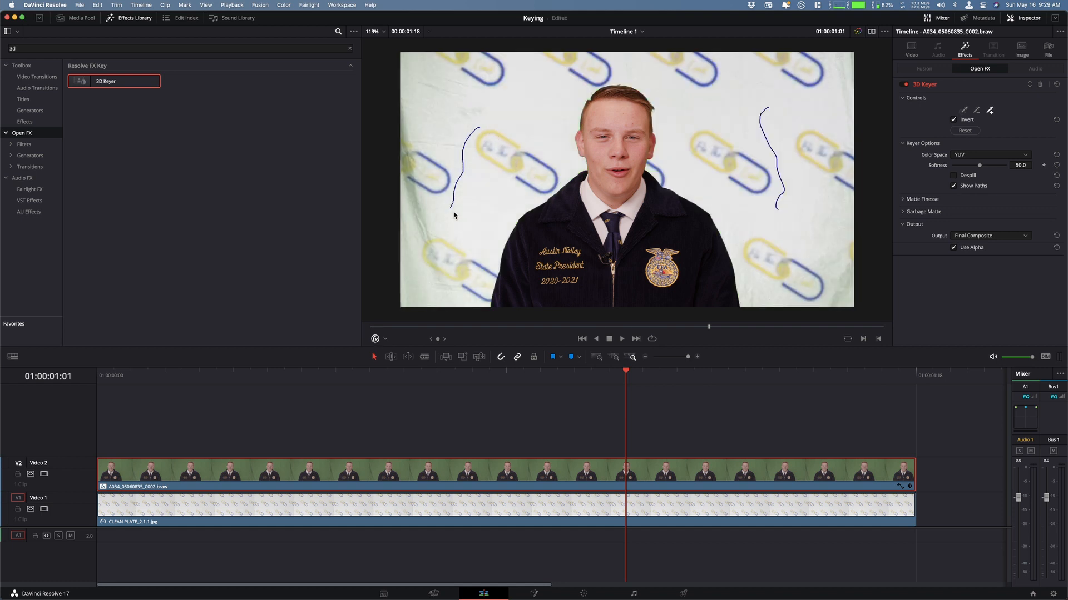
{"action": "left_click_drag", "start_coordinate": [442, 91], "coordinate": [419, 201]}
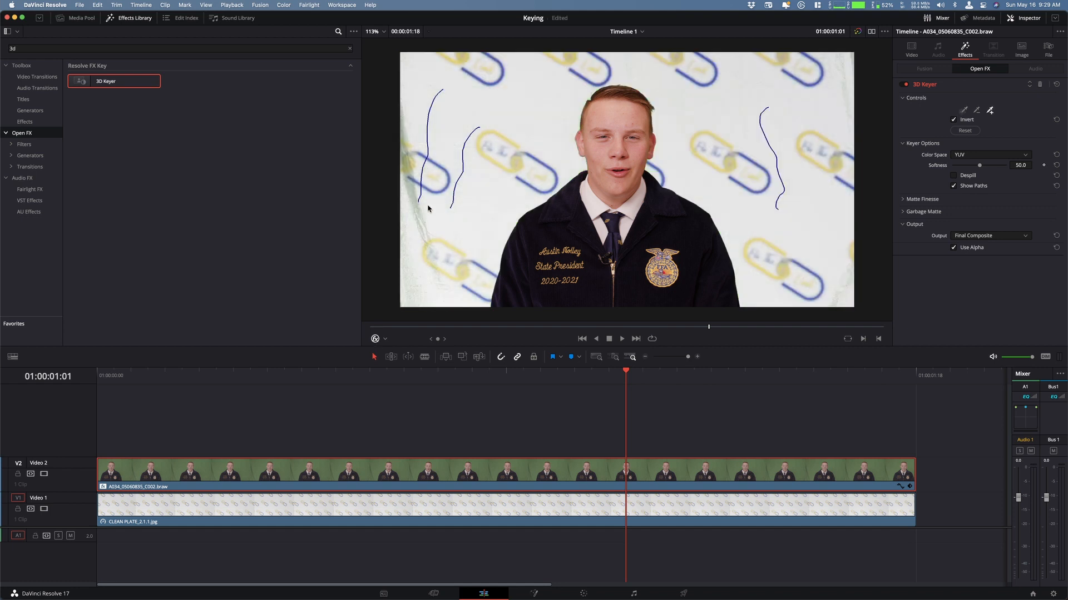
{"action": "left_click_drag", "start_coordinate": [409, 162], "coordinate": [411, 220]}
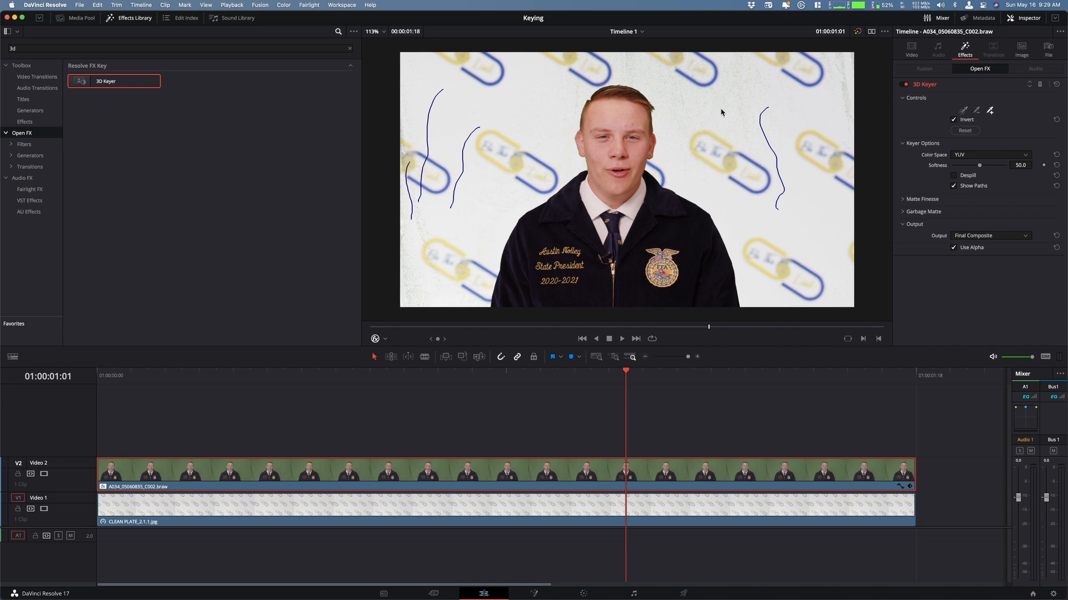
{"action": "left_click_drag", "start_coordinate": [725, 101], "coordinate": [616, 63]}
{"action": "left_click_drag", "start_coordinate": [708, 123], "coordinate": [757, 218]}
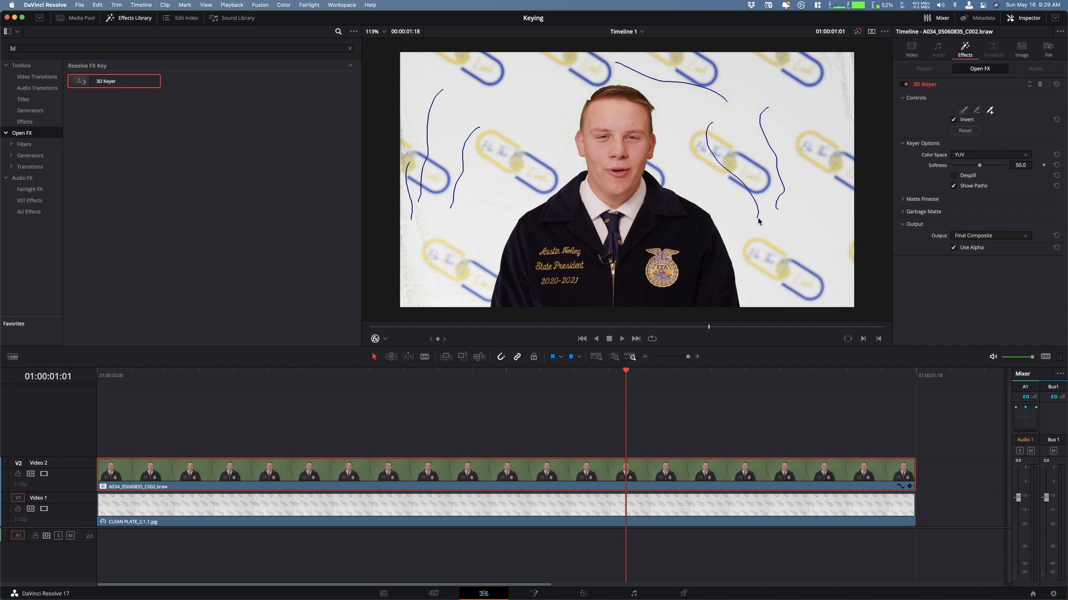
{"action": "left_click_drag", "start_coordinate": [831, 75], "coordinate": [850, 128]}
Inspect the key with the output set to Alpha Highlight, and switch it to Alpha Highlight B/W
{"action": "left_click", "coordinate": [993, 238]}
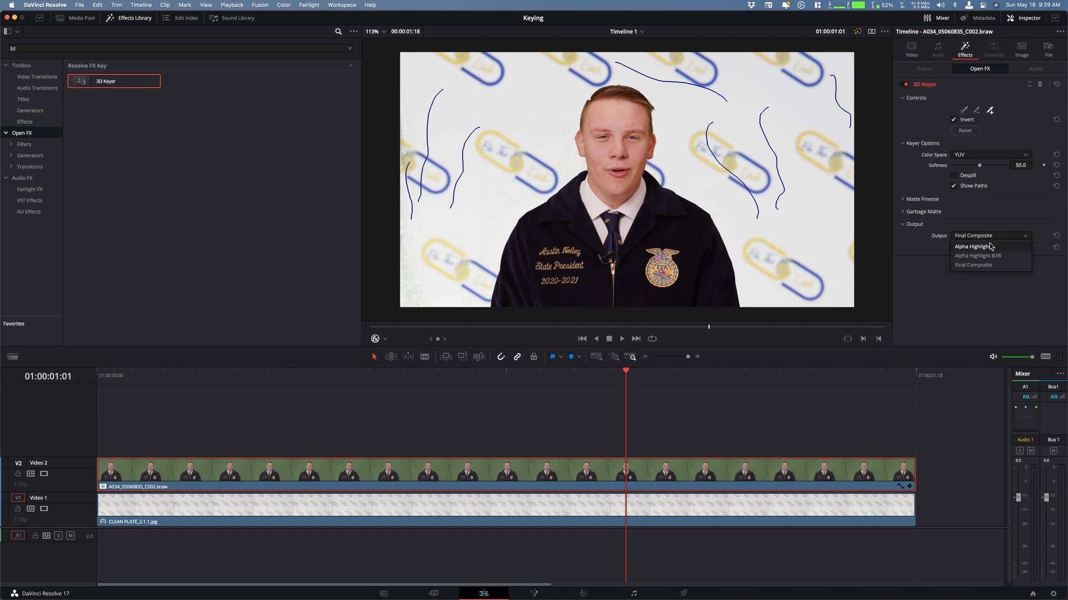
{"action": "left_click", "coordinate": [990, 246]}
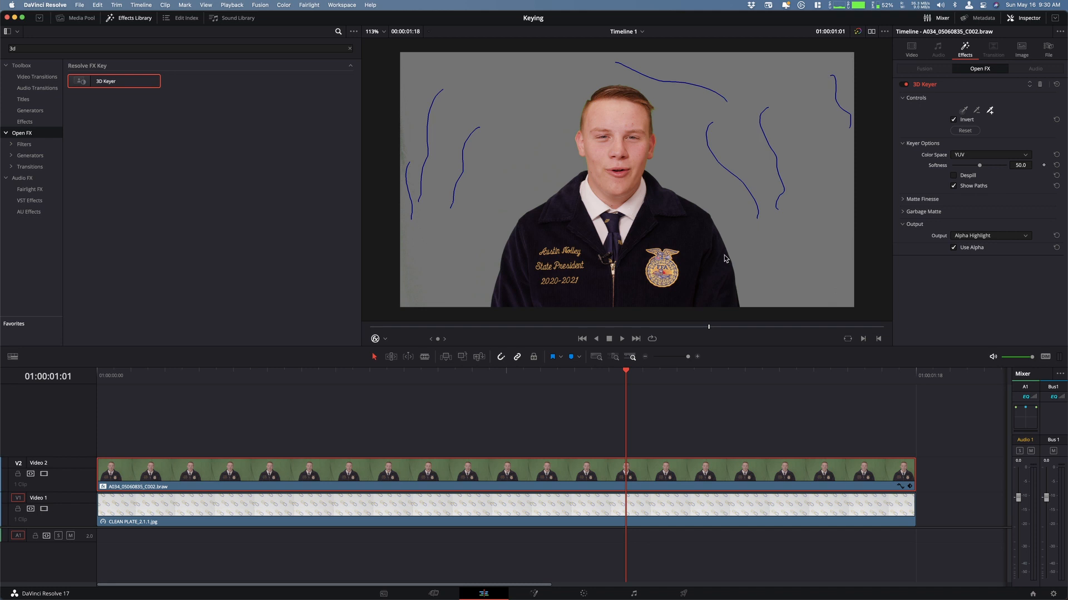
{"action": "left_click", "coordinate": [989, 237]}
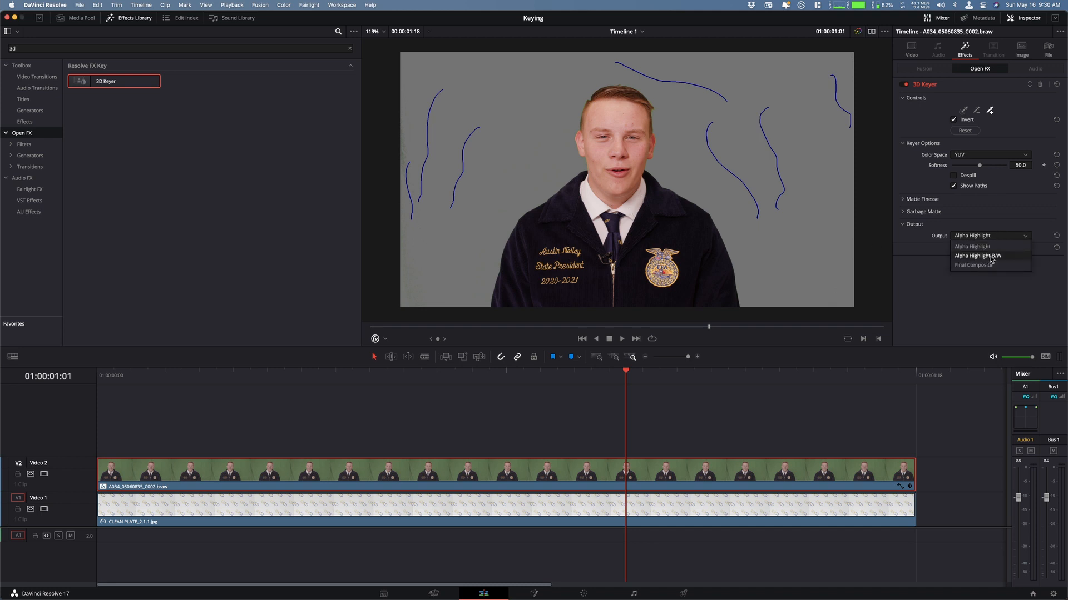
{"action": "left_click", "coordinate": [992, 256]}
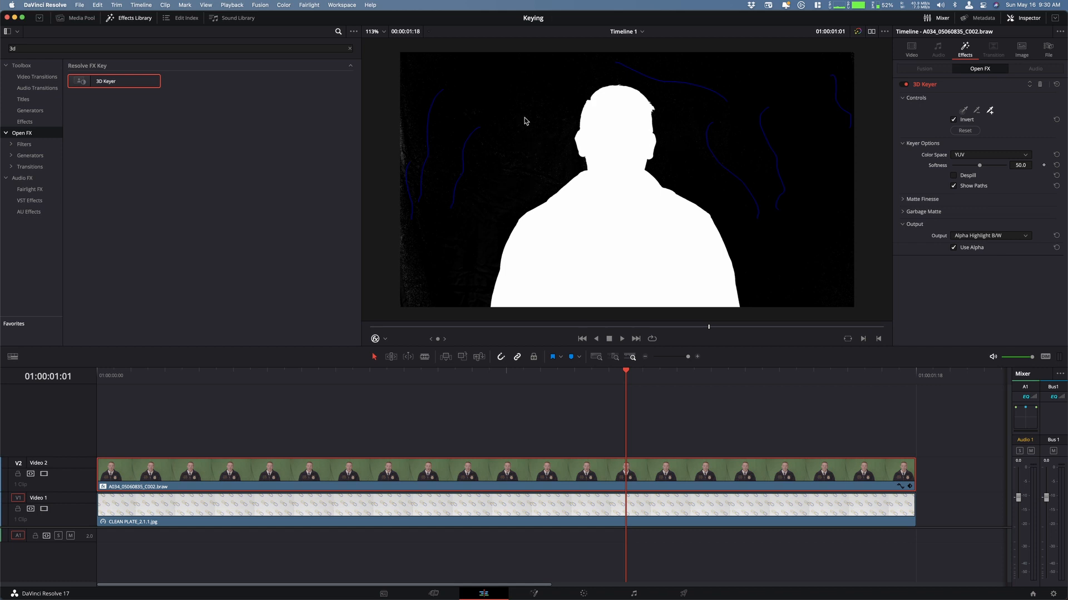
Clean the remaining specks out of the matte's black area with more backdrop strokes on both sides of the silhouette
{"action": "mouse_move", "coordinate": [531, 131]}
{"action": "left_mouse_down"}
{"action": "mouse_move", "coordinate": [522, 168]}
{"action": "mouse_move", "coordinate": [492, 211]}
{"action": "left_mouse_up"}
{"action": "left_click_drag", "start_coordinate": [403, 142], "coordinate": [402, 202]}
{"action": "left_click_drag", "start_coordinate": [822, 216], "coordinate": [802, 107]}
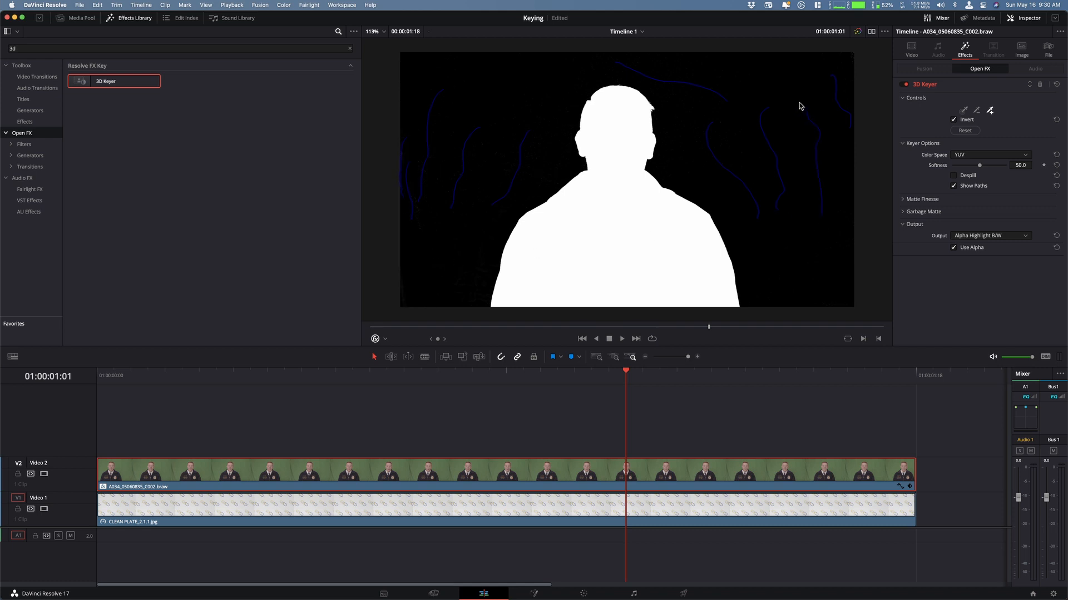
{"action": "left_click_drag", "start_coordinate": [772, 253], "coordinate": [806, 301]}
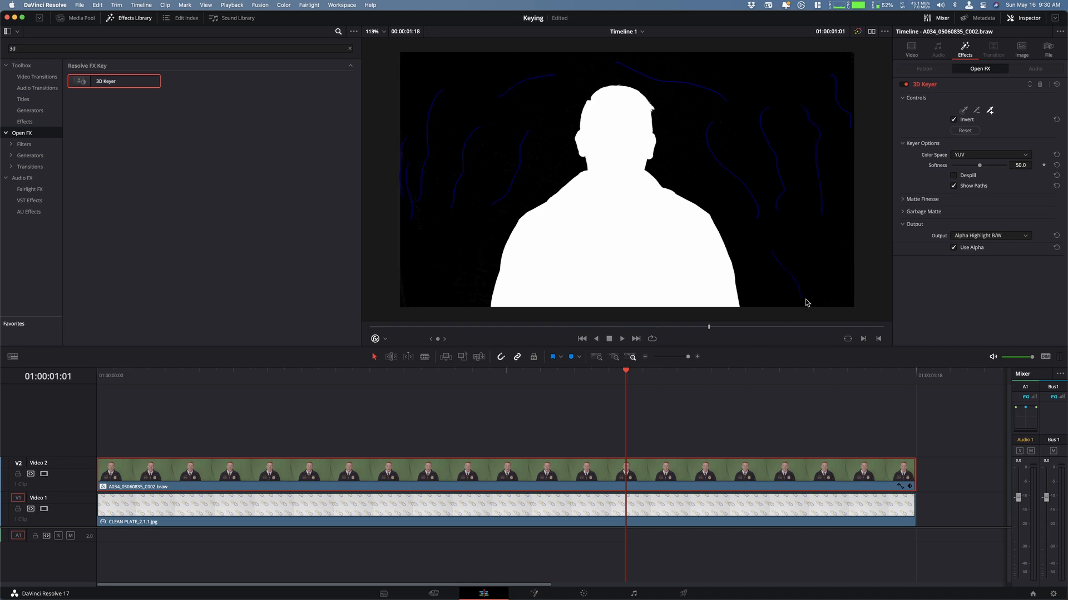
Protect the foreground by drawing add strokes down the man's face and both sides of his jacket
{"action": "left_click", "coordinate": [976, 110]}
{"action": "mouse_move", "coordinate": [614, 125]}
{"action": "left_mouse_down"}
{"action": "mouse_move", "coordinate": [620, 221]}
{"action": "mouse_move", "coordinate": [531, 282]}
{"action": "left_mouse_up"}
{"action": "left_click_drag", "start_coordinate": [651, 220], "coordinate": [668, 294]}
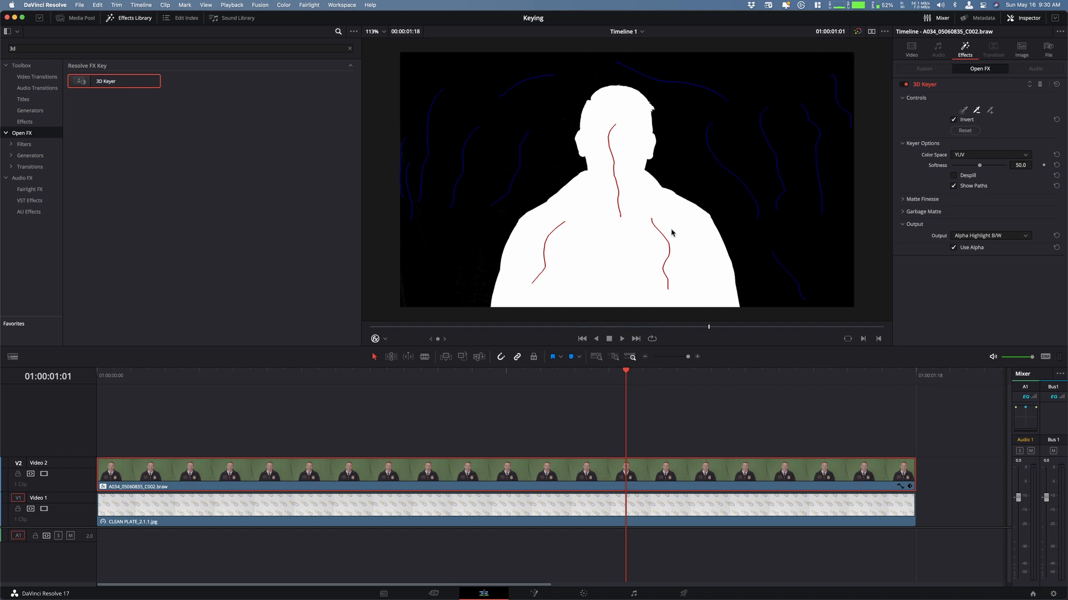
Set the output to Alpha Highlight and compare the clip with the 3D Keyer off and on
{"action": "left_click", "coordinate": [1008, 241]}
{"action": "left_click", "coordinate": [990, 251]}
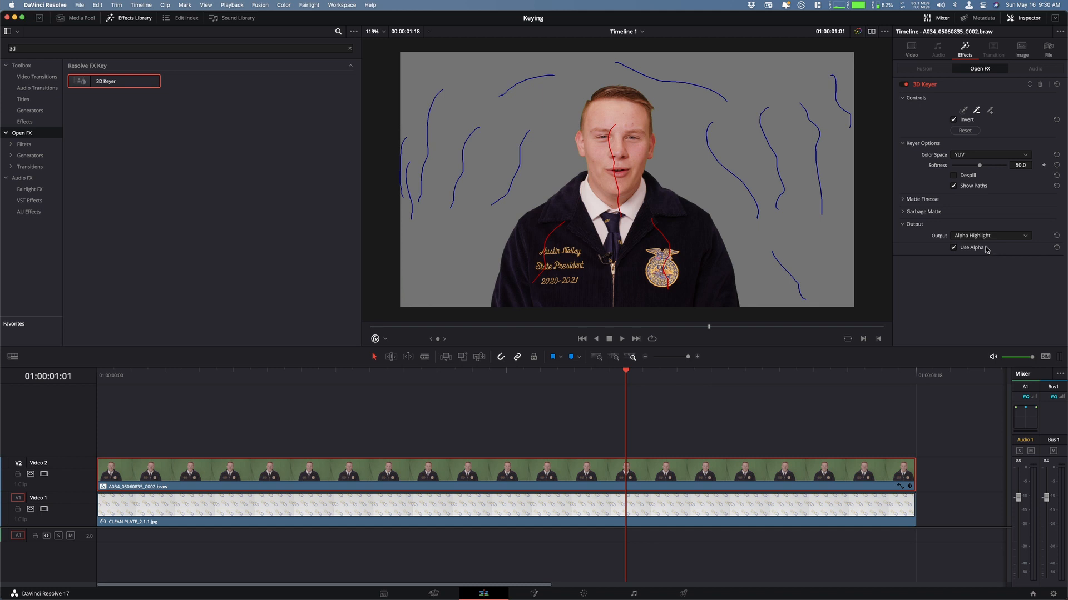
{"action": "left_click", "coordinate": [903, 84]}
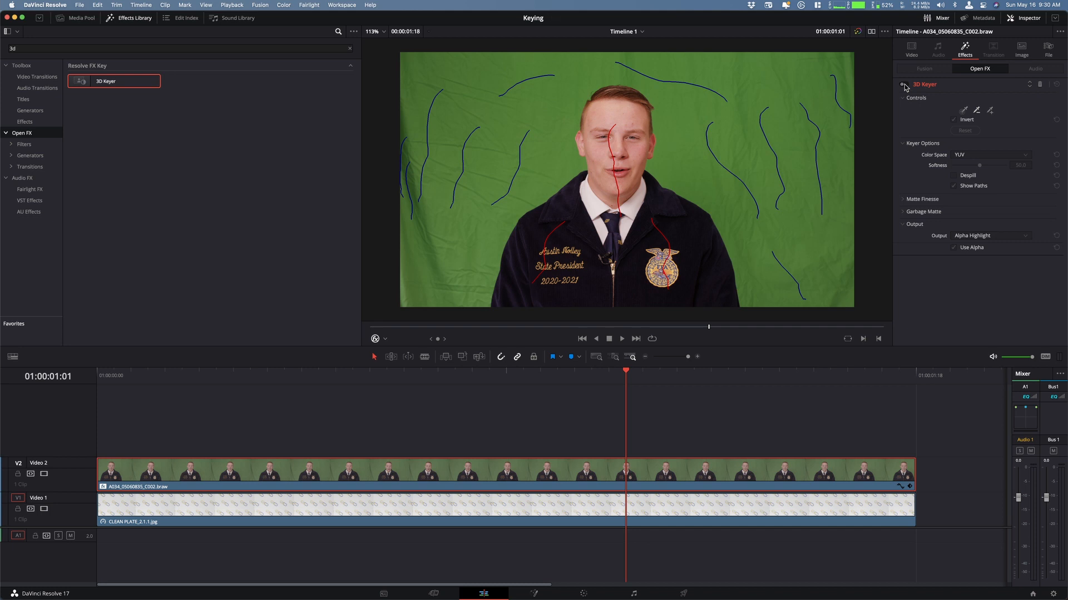
{"action": "left_click", "coordinate": [903, 85]}
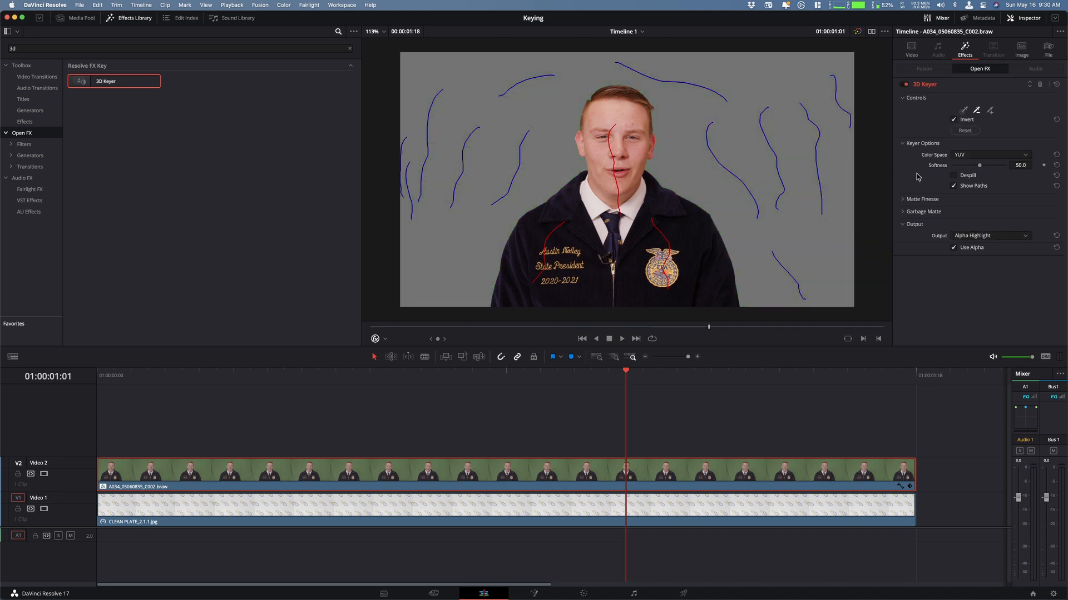
Enable Despill in the keyer options and set the softness to 49.6, keeping the YUV color space
{"action": "left_click", "coordinate": [973, 156]}
{"action": "left_click", "coordinate": [995, 144]}
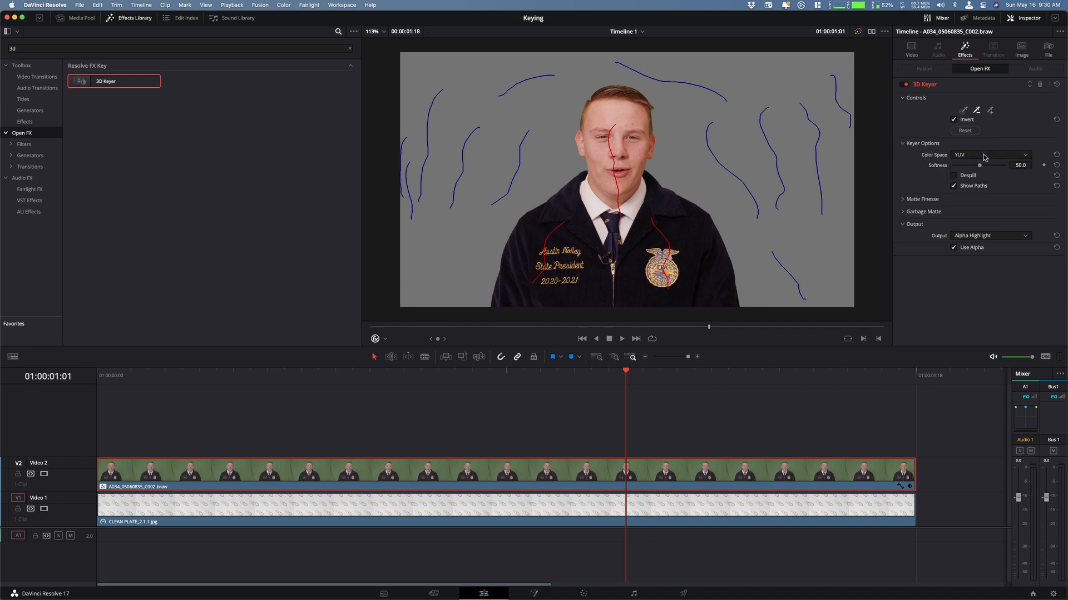
{"action": "left_click", "coordinate": [953, 176]}
{"action": "left_click", "coordinate": [954, 176]}
{"action": "left_click", "coordinate": [954, 175]}
{"action": "mouse_move", "coordinate": [979, 165]}
{"action": "left_mouse_down"}
{"action": "mouse_move", "coordinate": [968, 167]}
{"action": "mouse_move", "coordinate": [980, 169]}
{"action": "left_mouse_up"}
Set the keyer output to Final Composite and hide the stroke overlay in the viewer
{"action": "left_click", "coordinate": [987, 237]}
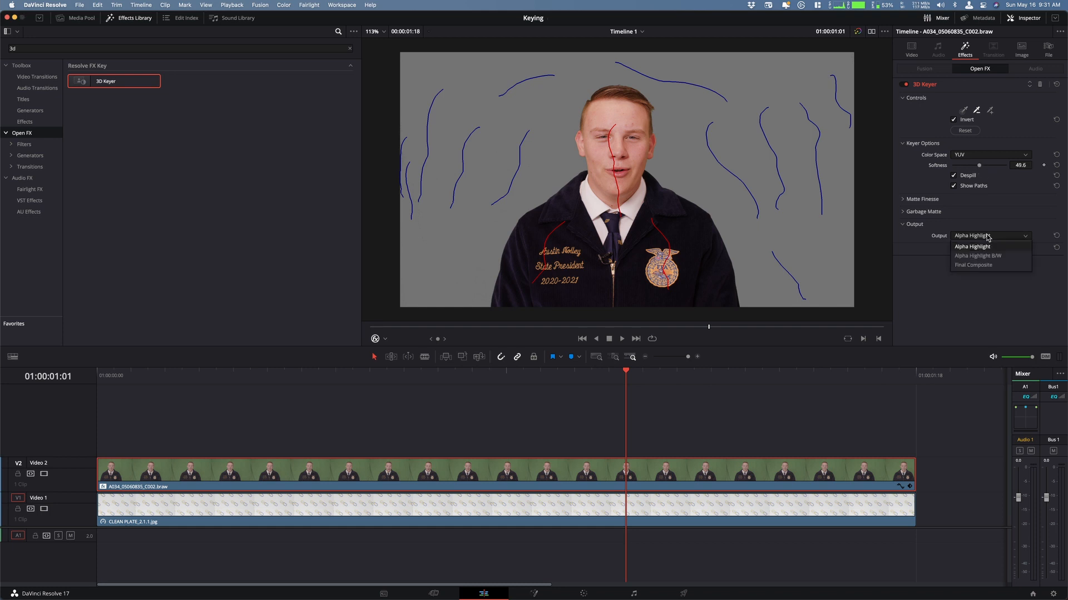
{"action": "left_click", "coordinate": [979, 265]}
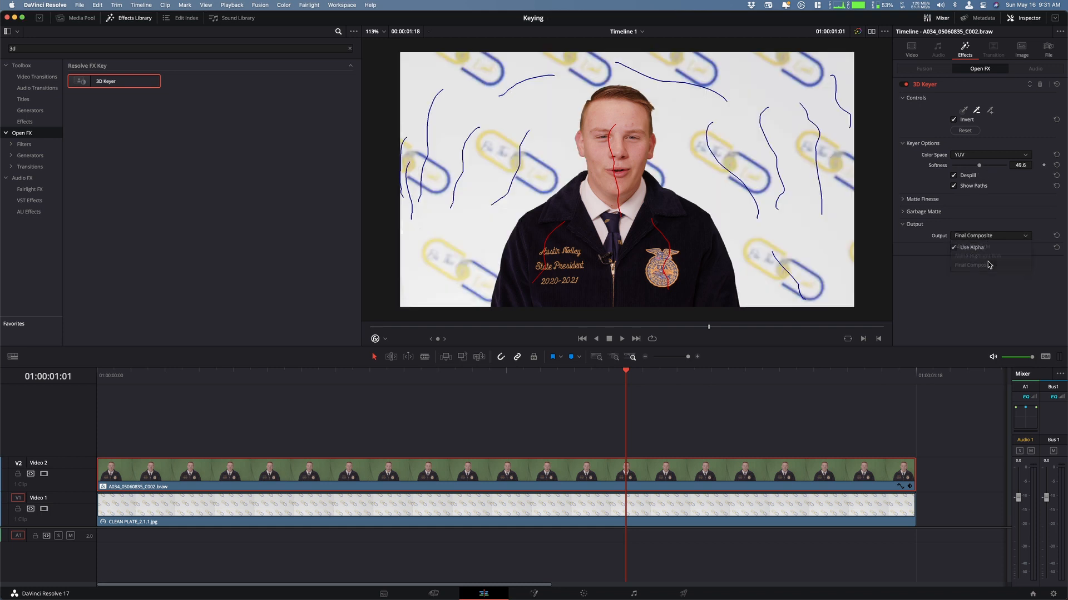
{"action": "left_click", "coordinate": [376, 339]}
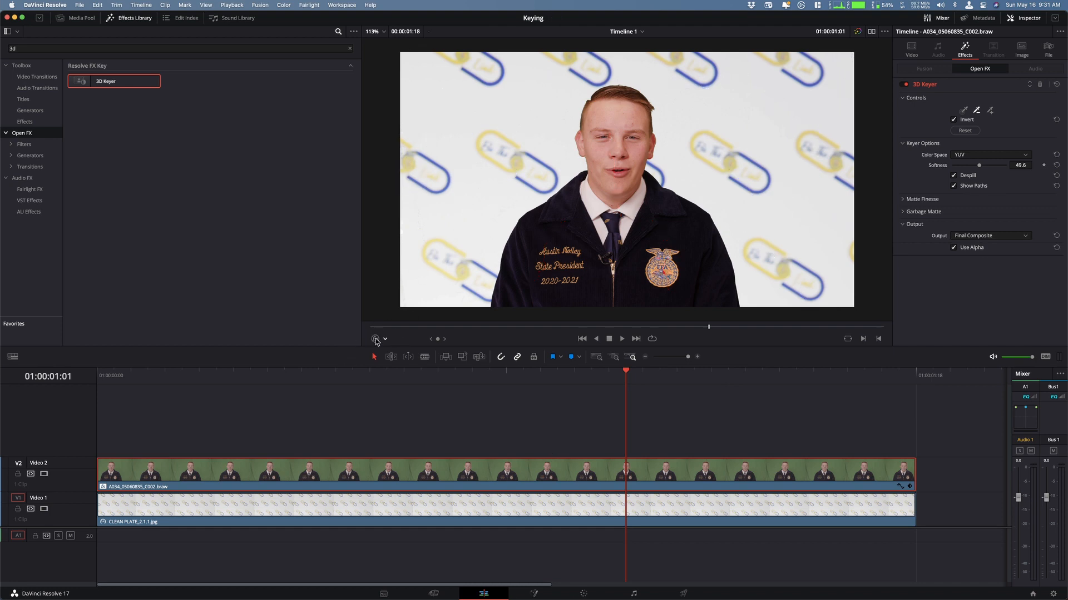
{"action": "left_click", "coordinate": [376, 340]}
{"action": "left_click", "coordinate": [376, 340]}
Play the clip from near the middle of the timeline to check the key in motion
{"action": "left_click_drag", "start_coordinate": [587, 380], "coordinate": [411, 383]}
{"action": "key", "text": "space"}
{"action": "key", "text": "space"}
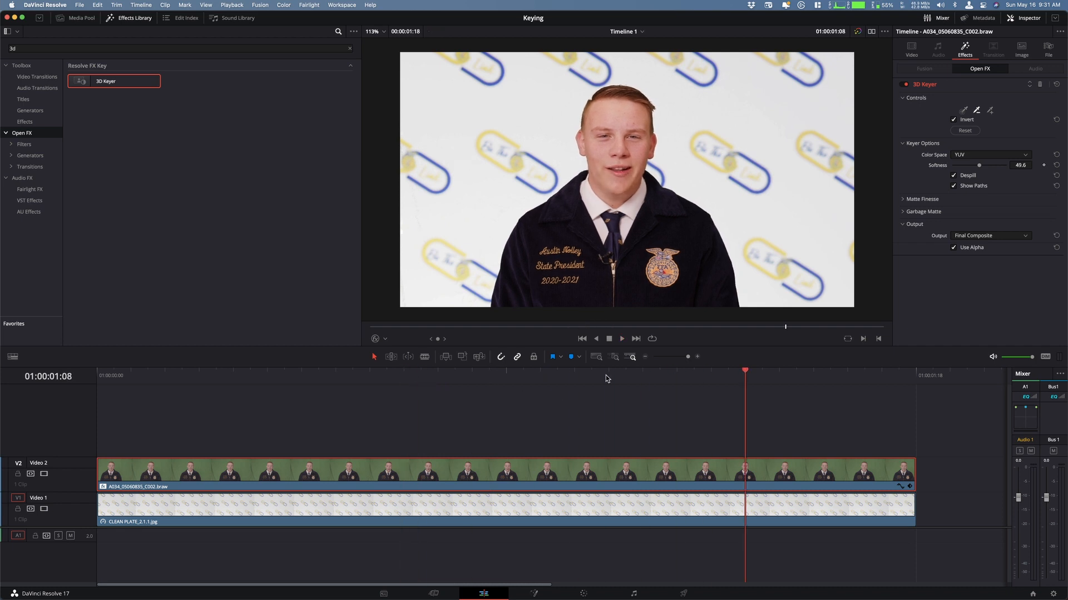
In Matte Finesse, set Clean Black to 8.2, Clean White to 7.0 and In/Out Ratio to -28.7
{"action": "left_click", "coordinate": [904, 200]}
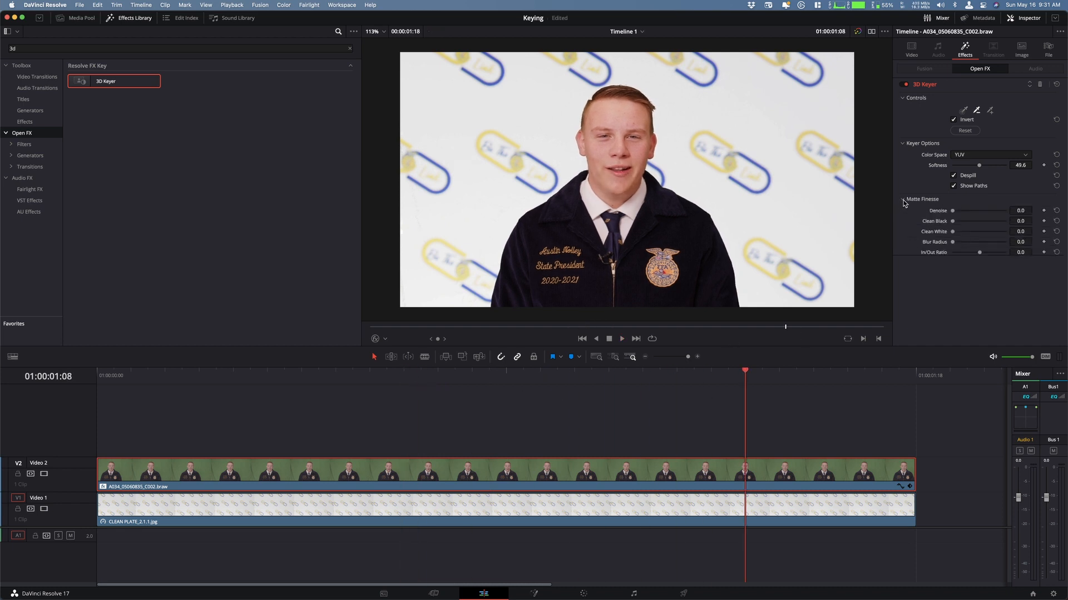
{"action": "scroll", "coordinate": [912, 208], "scroll_direction": "down", "scroll_amount": 2}
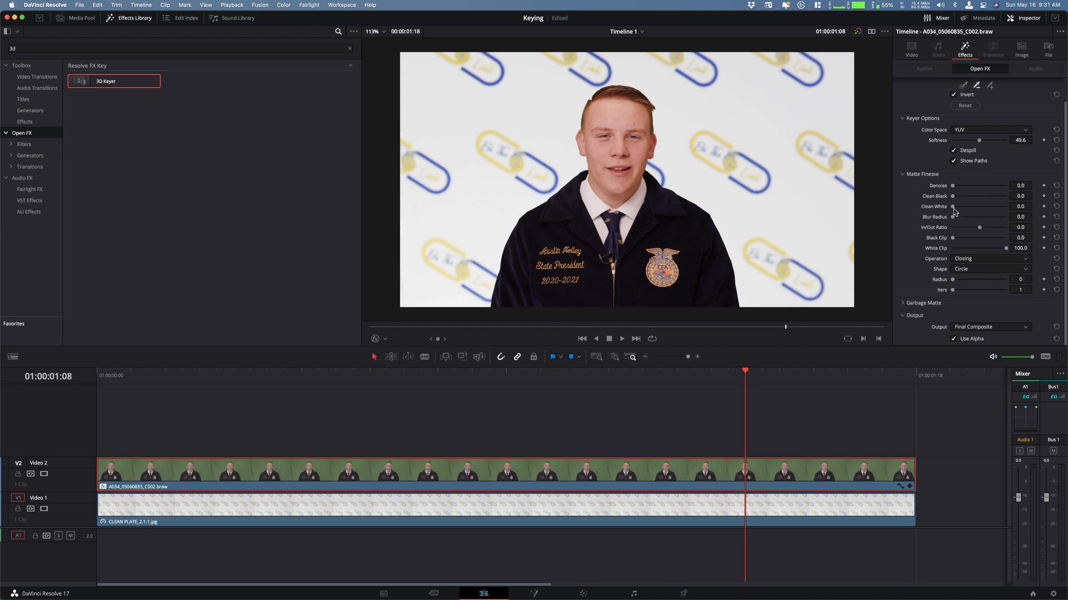
{"action": "mouse_move", "coordinate": [952, 197]}
{"action": "left_mouse_down"}
{"action": "mouse_move", "coordinate": [1001, 201]}
{"action": "mouse_move", "coordinate": [953, 200]}
{"action": "left_mouse_up"}
{"action": "left_click_drag", "start_coordinate": [953, 198], "coordinate": [961, 199]}
{"action": "left_click_drag", "start_coordinate": [1028, 196], "coordinate": [1034, 206]}
{"action": "left_click_drag", "start_coordinate": [1034, 206], "coordinate": [1034, 206]}
{"action": "mouse_move", "coordinate": [980, 229]}
{"action": "left_mouse_down"}
{"action": "mouse_move", "coordinate": [1011, 230]}
{"action": "mouse_move", "coordinate": [933, 232]}
{"action": "mouse_move", "coordinate": [988, 230]}
{"action": "mouse_move", "coordinate": [971, 230]}
{"action": "left_mouse_up"}
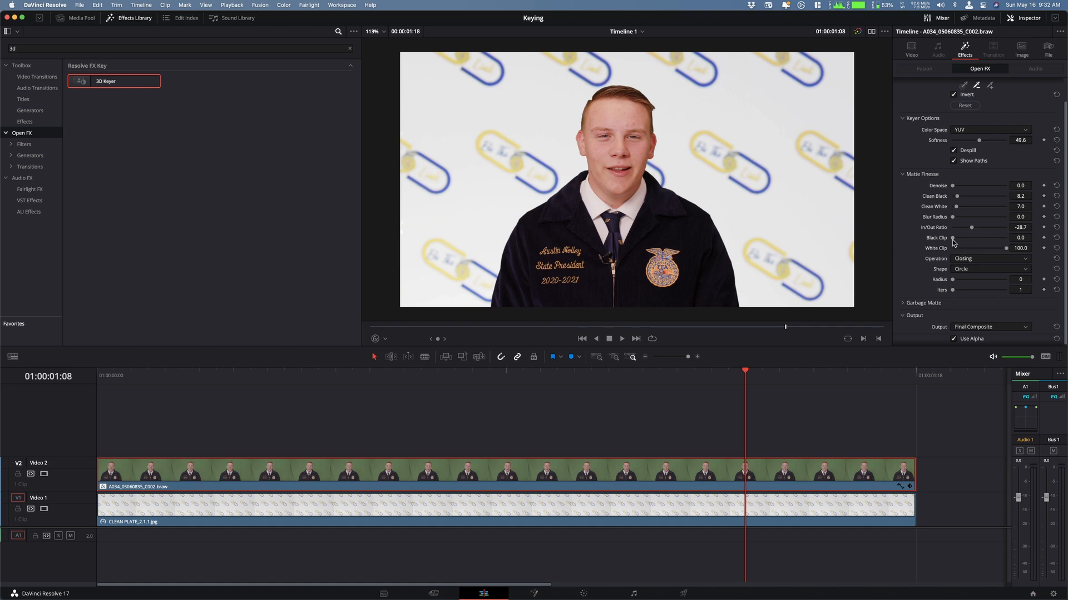
Set the matte's Denoise to 1.2 and Clean Black to 5.7, leaving the clips, blur and Closing operation at their defaults
{"action": "left_click_drag", "start_coordinate": [962, 238], "coordinate": [1009, 248]}
{"action": "left_click_drag", "start_coordinate": [1019, 185], "coordinate": [1035, 185]}
{"action": "left_click_drag", "start_coordinate": [1020, 196], "coordinate": [1017, 196]}
{"action": "left_click_drag", "start_coordinate": [1022, 217], "coordinate": [1035, 217]}
{"action": "left_click", "coordinate": [1026, 259]}
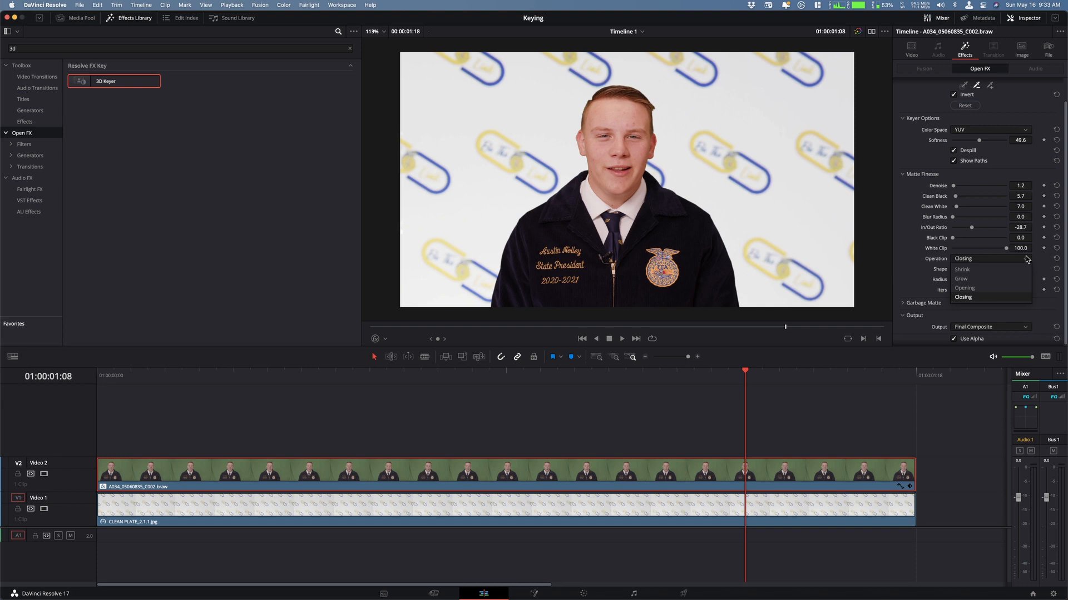
{"action": "left_click", "coordinate": [930, 258]}
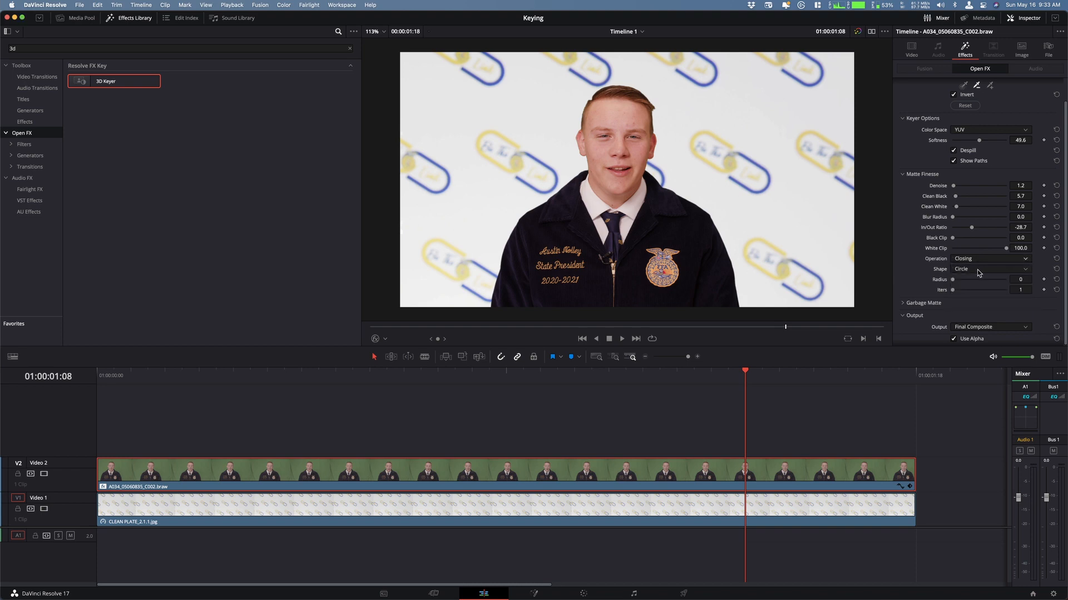
{"action": "left_click_drag", "start_coordinate": [953, 280], "coordinate": [930, 282]}
{"action": "scroll", "coordinate": [922, 261], "scroll_direction": "down", "scroll_amount": 1}
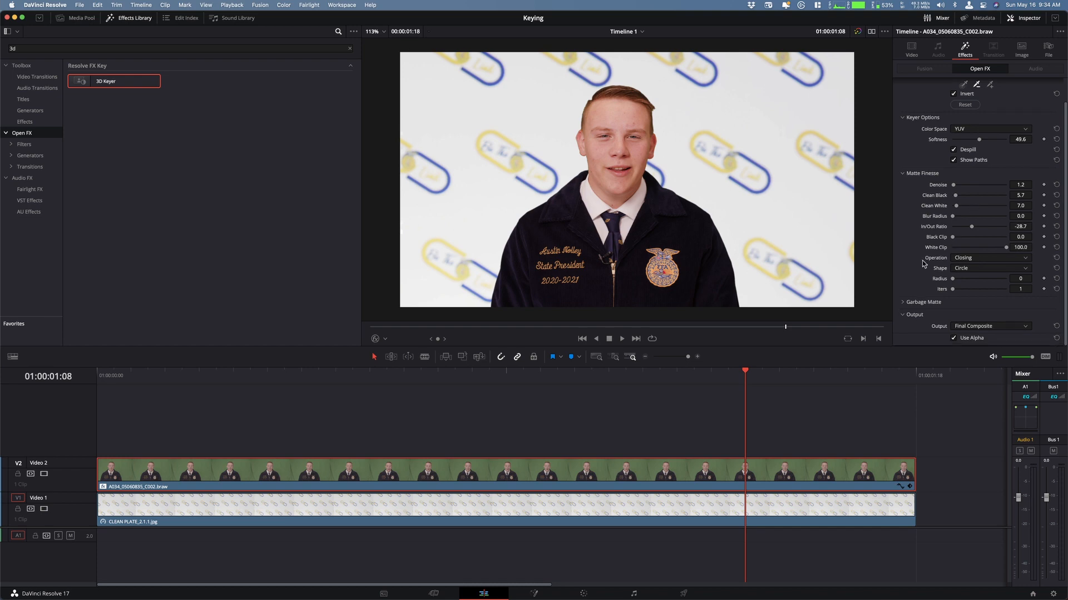
Add an inverted Rectangle garbage matte to the 3D Keyer, with its outline shown over the viewer
{"action": "left_click", "coordinate": [902, 174]}
{"action": "left_click", "coordinate": [903, 212]}
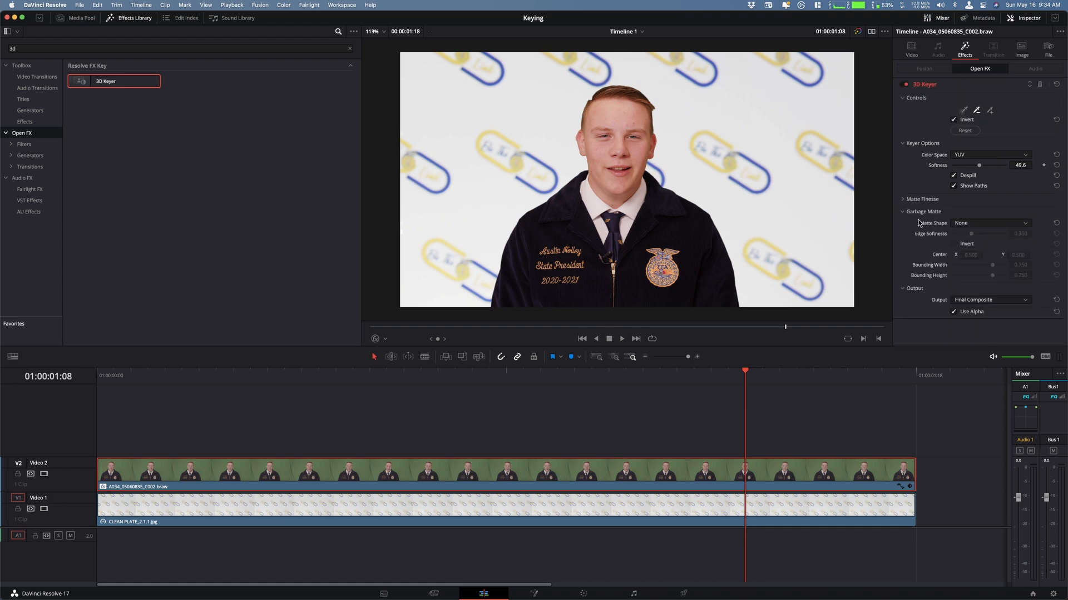
{"action": "left_click", "coordinate": [964, 223]}
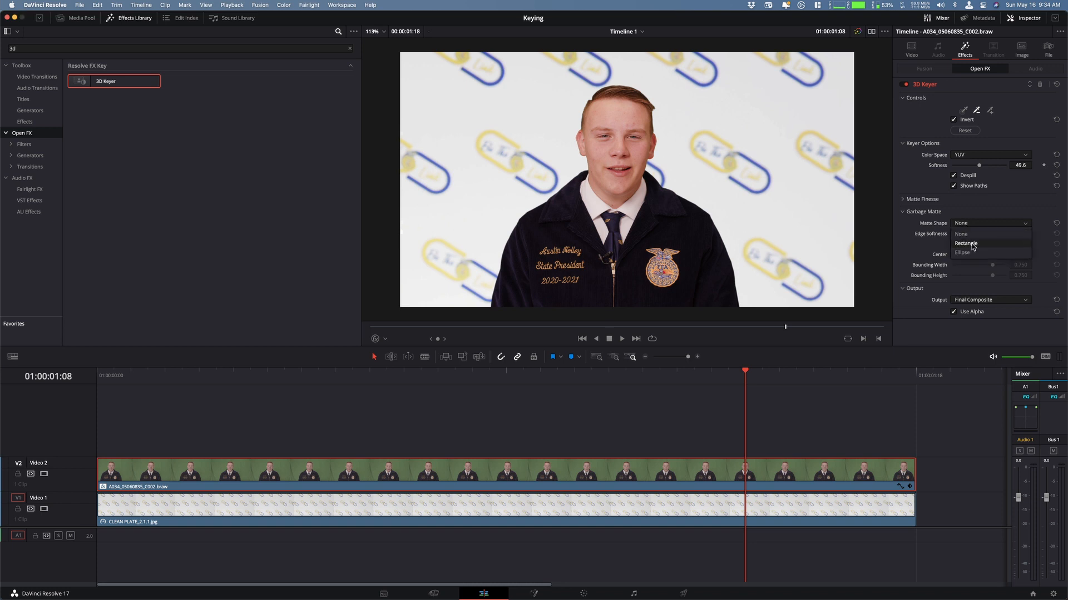
{"action": "left_click", "coordinate": [971, 246]}
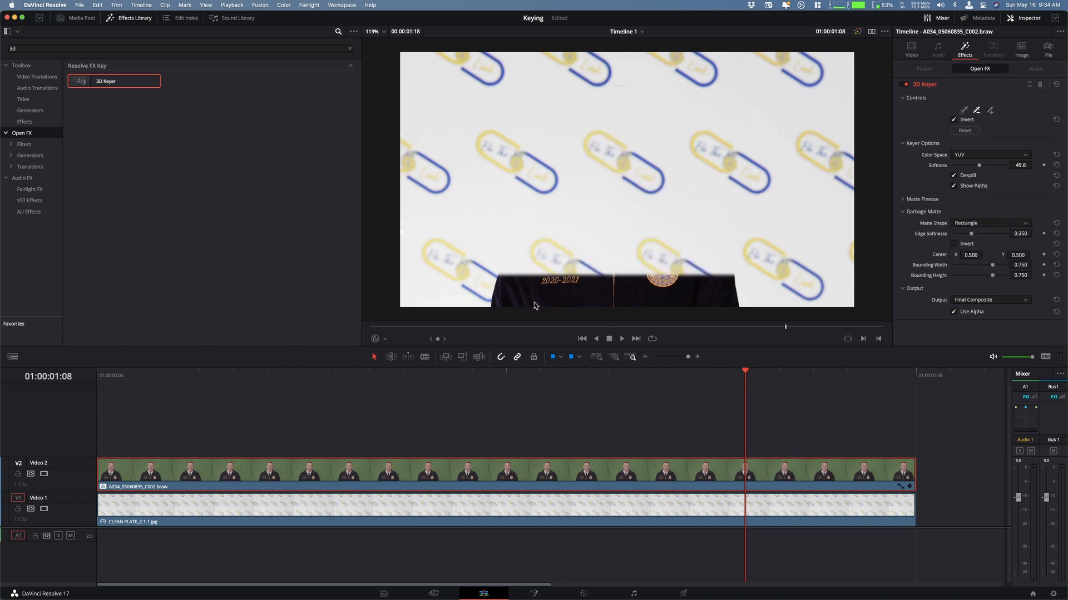
{"action": "left_click", "coordinate": [375, 338]}
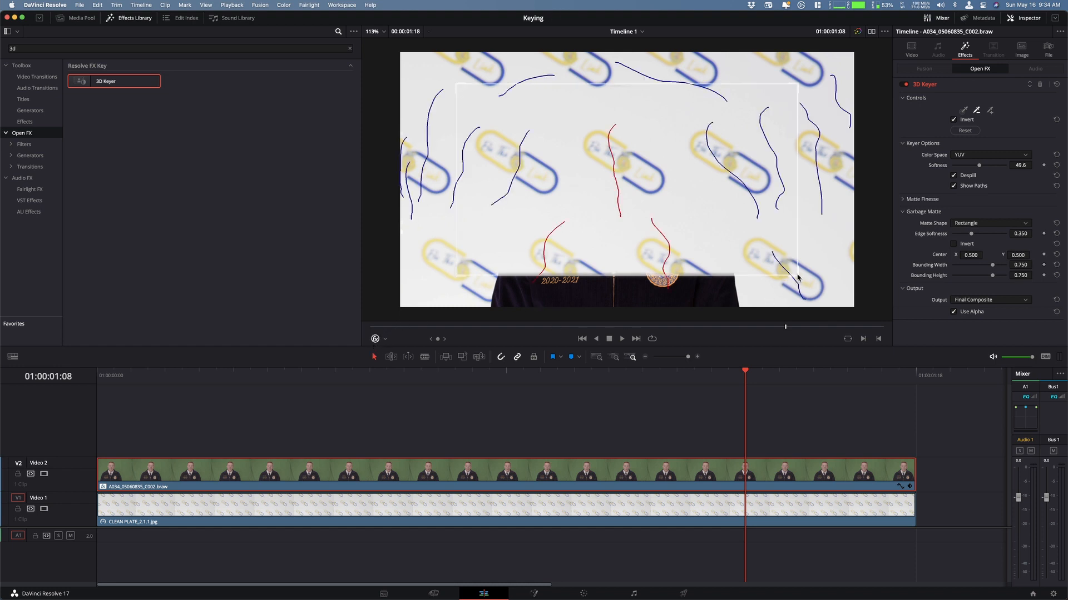
{"action": "left_click", "coordinate": [954, 243]}
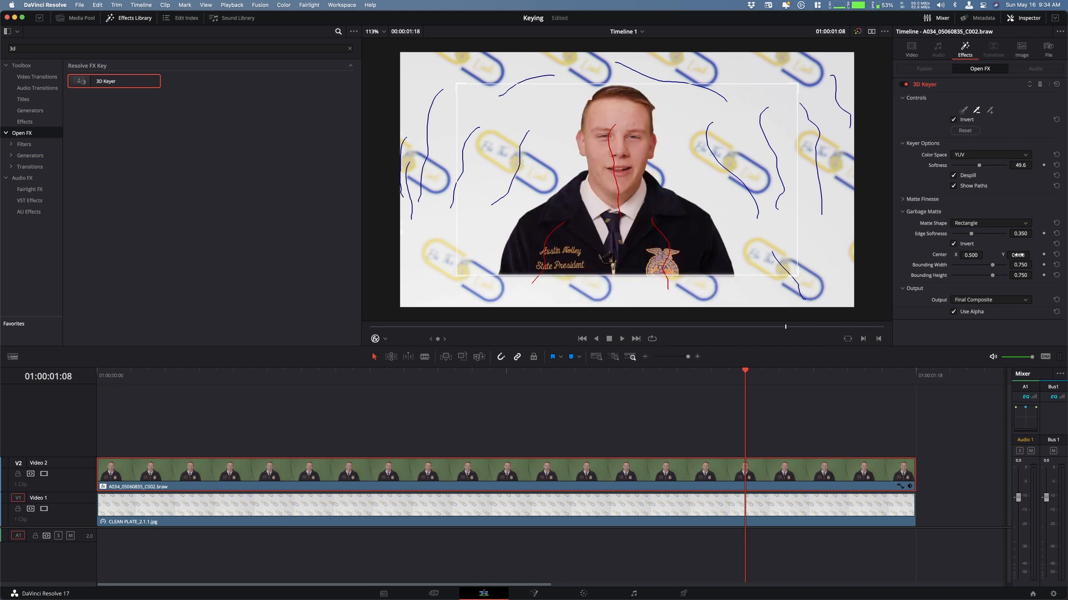
Resize the garbage matte around the subject with Center Y 0.436, Bounding Width 0.737 and Bounding Height 1.159
{"action": "left_click_drag", "start_coordinate": [1018, 255], "coordinate": [1037, 275]}
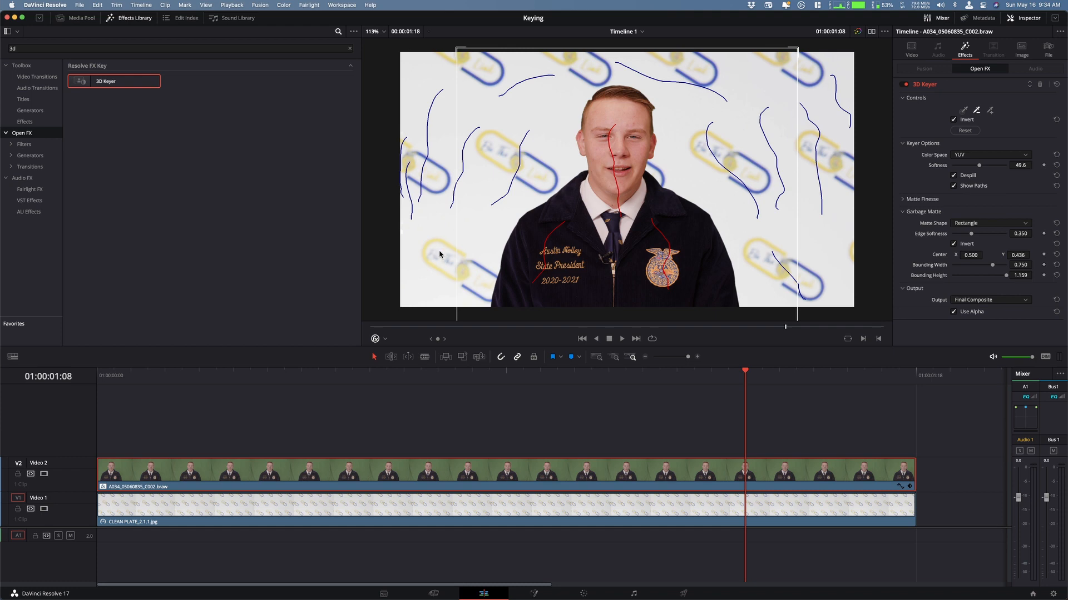
{"action": "left_click_drag", "start_coordinate": [991, 269], "coordinate": [1037, 265]}
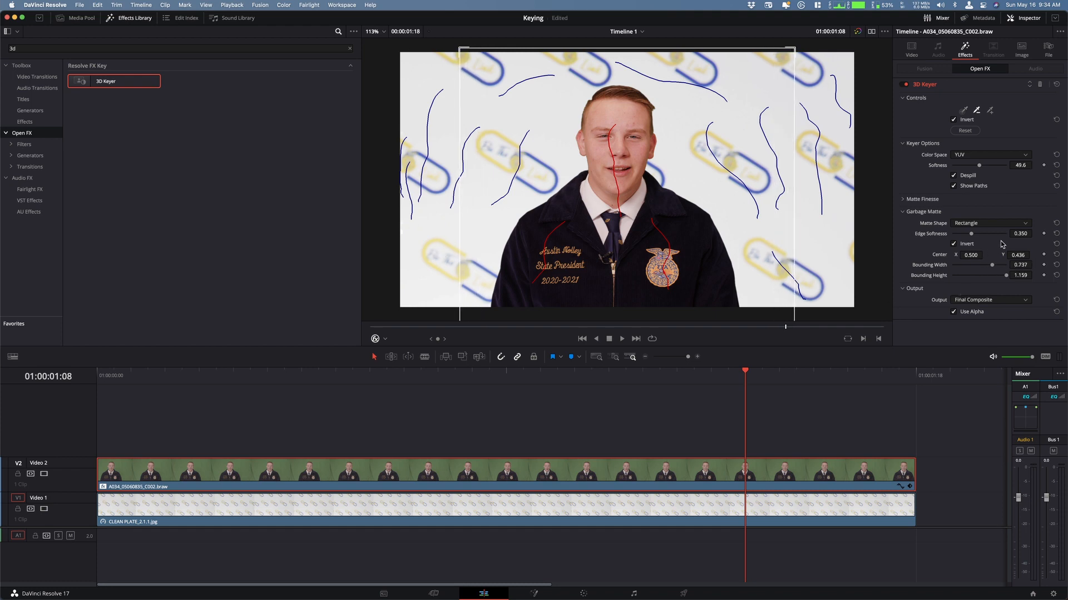
Try the Ellipse shape for the garbage matte and switch it back to Rectangle
{"action": "left_click", "coordinate": [992, 224]}
{"action": "left_click", "coordinate": [977, 253]}
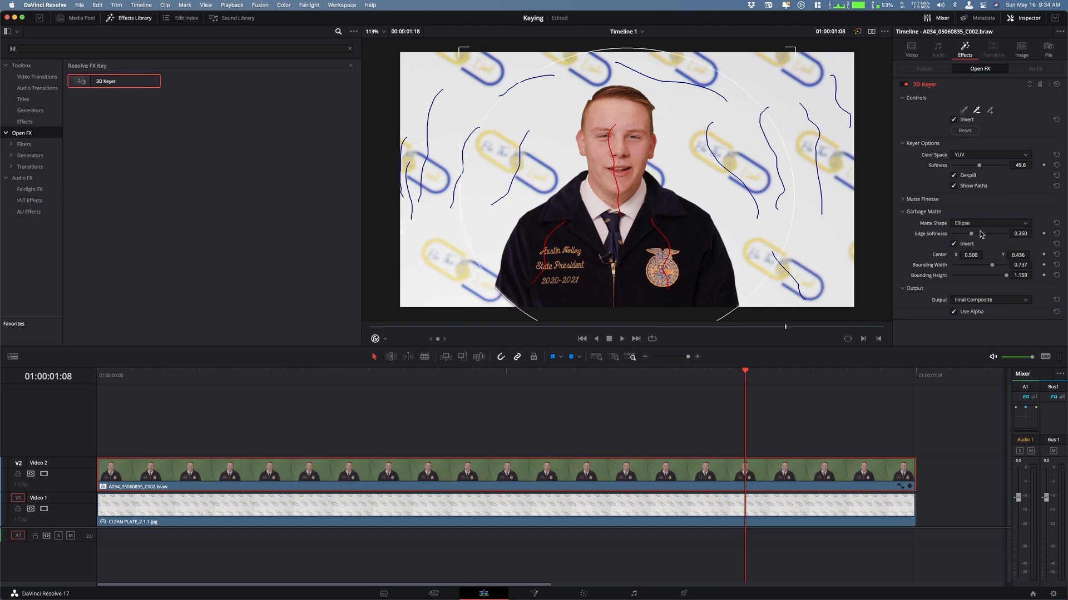
{"action": "left_click", "coordinate": [982, 223]}
{"action": "left_click", "coordinate": [985, 250]}
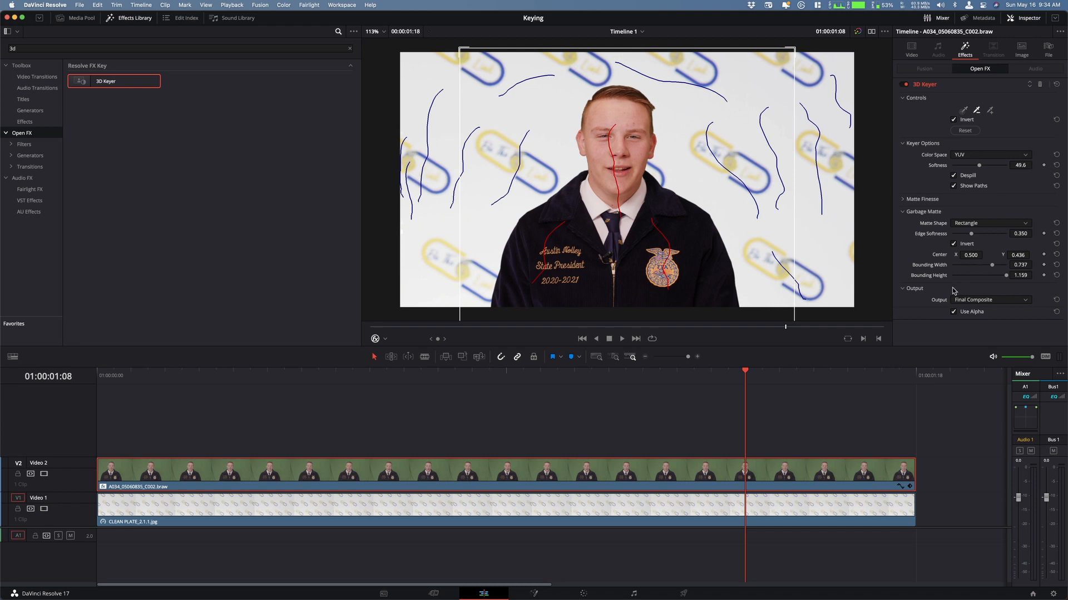
Hide the matte and stroke overlay in the viewer and play the timeline from the start to check the key
{"action": "left_click", "coordinate": [375, 339]}
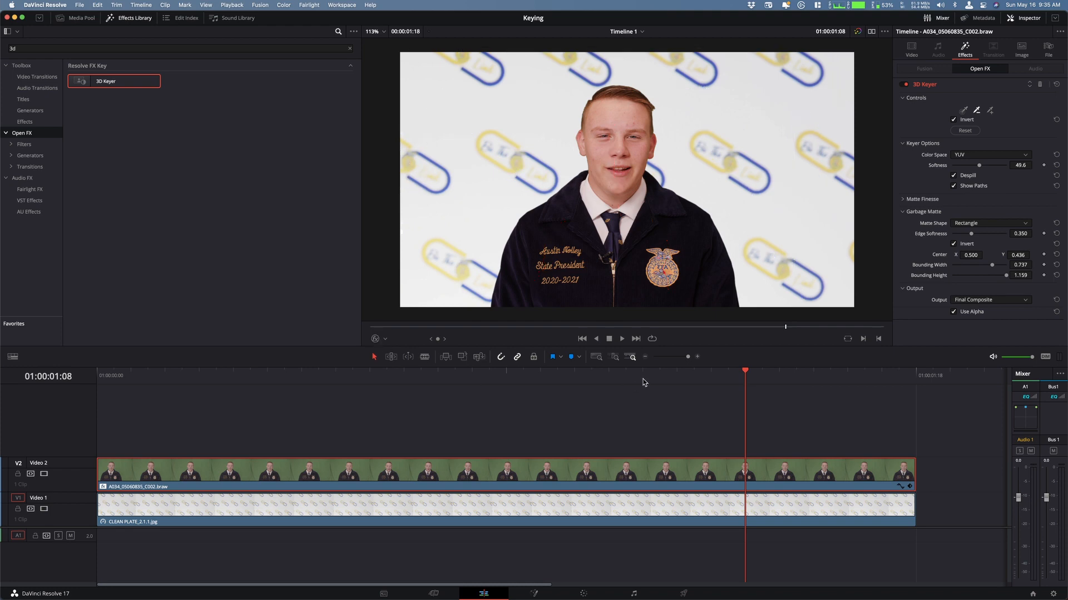
{"action": "left_click_drag", "start_coordinate": [643, 379], "coordinate": [101, 390]}
{"action": "key", "text": "space"}
{"action": "key", "text": "space"}
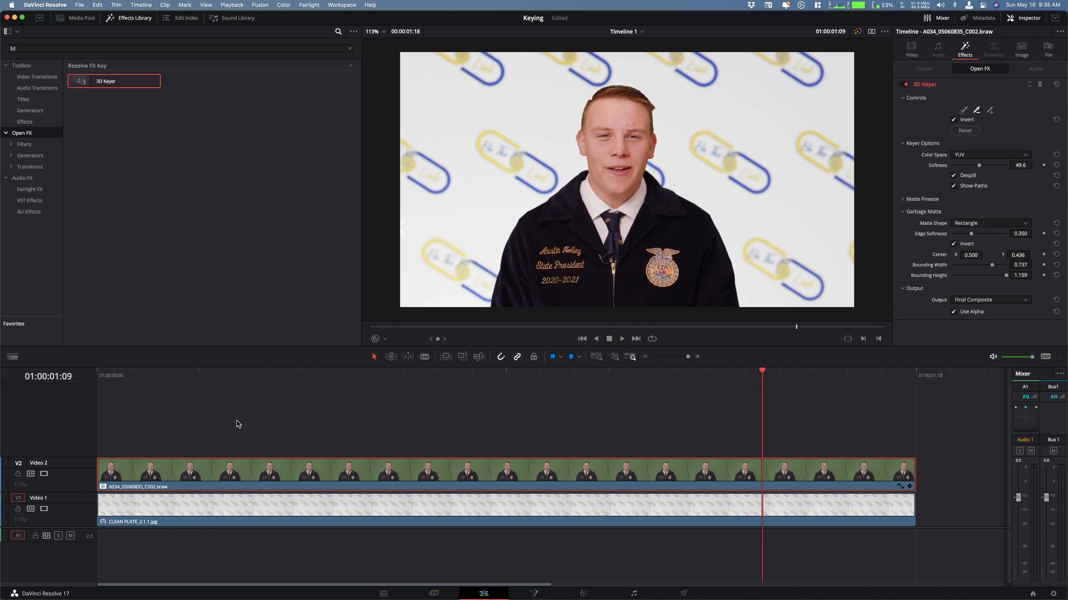
Disable and re-enable the 3D Keyer to compare the composite with the original green-screen footage
{"action": "left_click", "coordinate": [904, 85]}
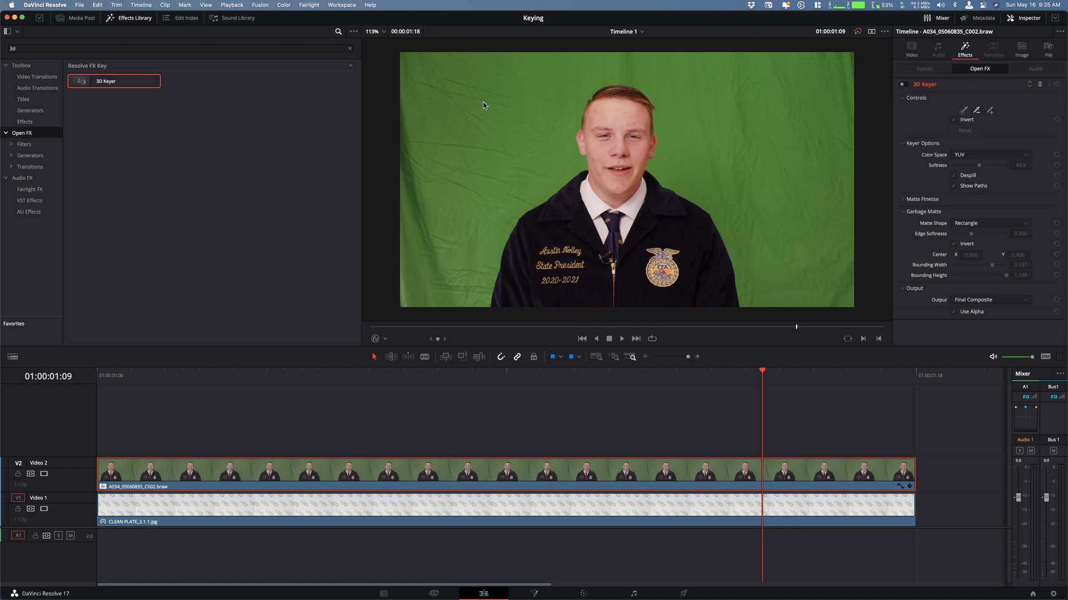
{"action": "left_click", "coordinate": [901, 86]}
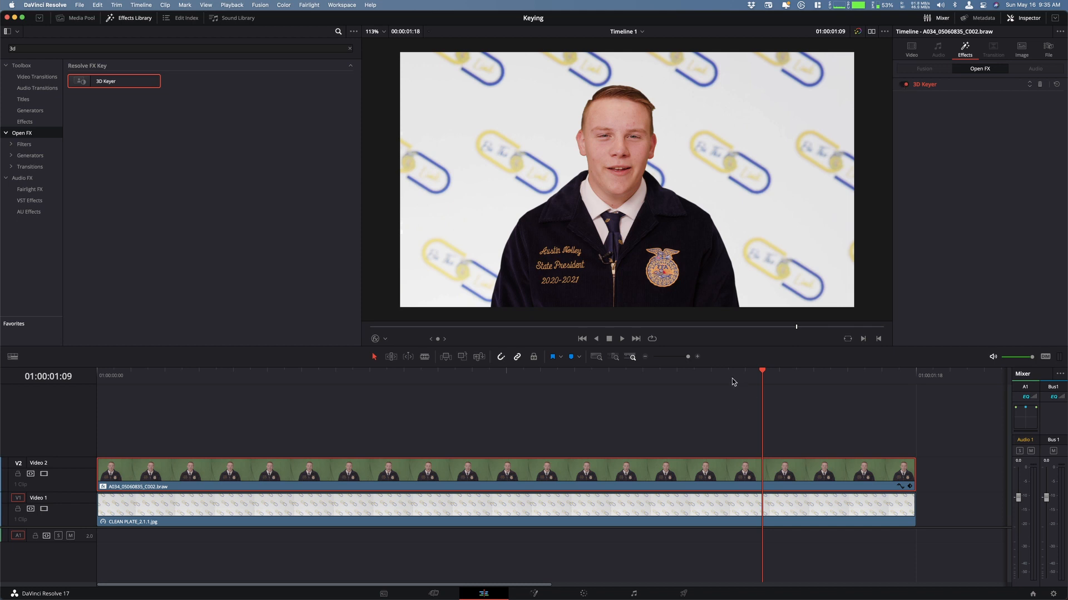
On the Color page, try the keyed clip's Camera Raw fully desaturated and at Saturation 1.00, and restore it to 1.25
{"action": "left_click", "coordinate": [472, 374]}
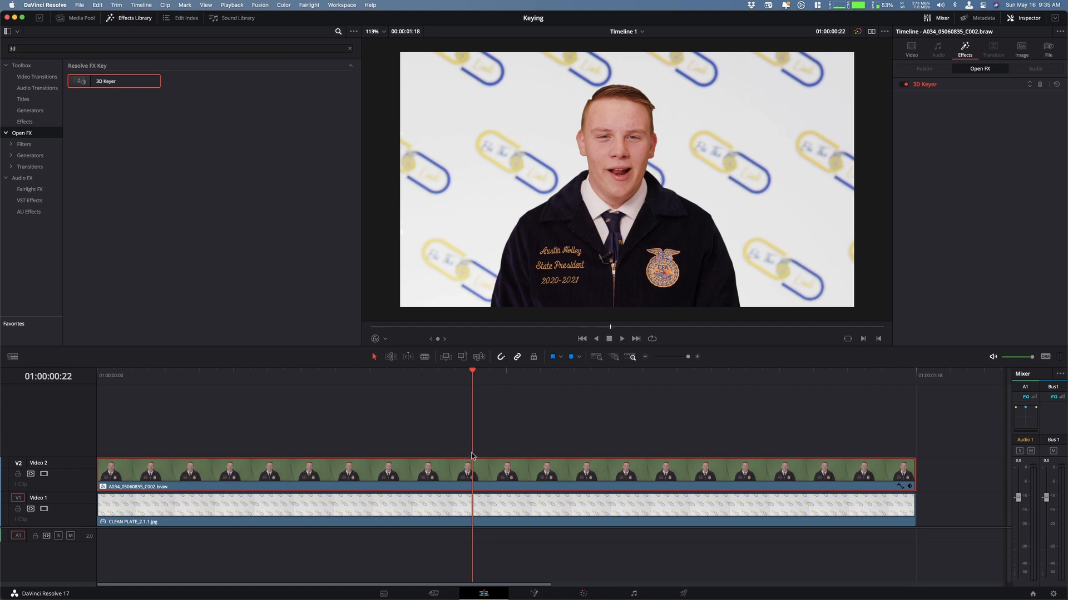
{"action": "left_click", "coordinate": [586, 592]}
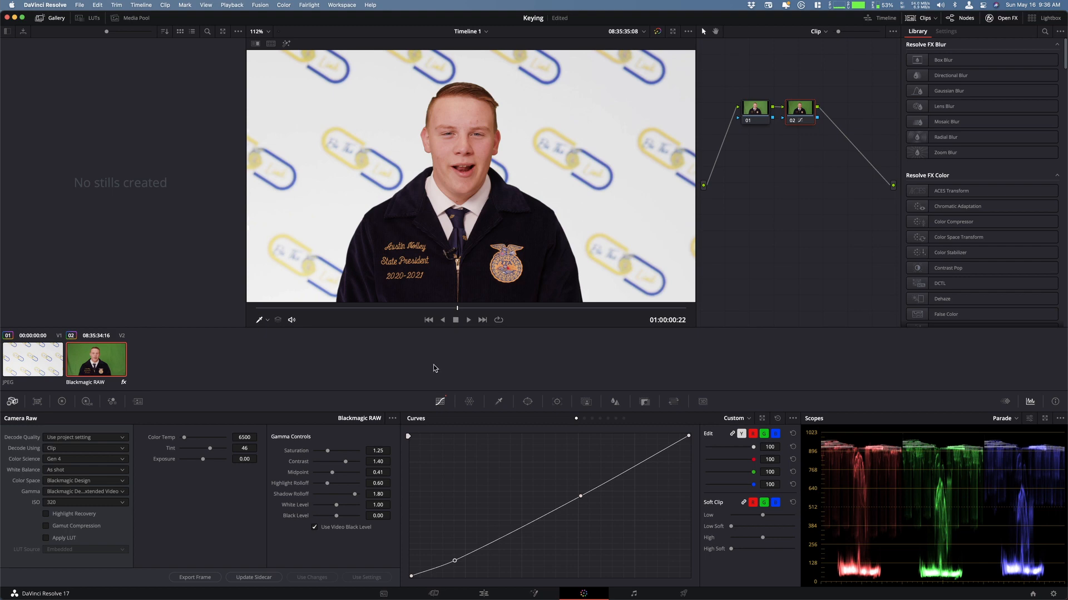
{"action": "left_click_drag", "start_coordinate": [384, 450], "coordinate": [314, 451]}
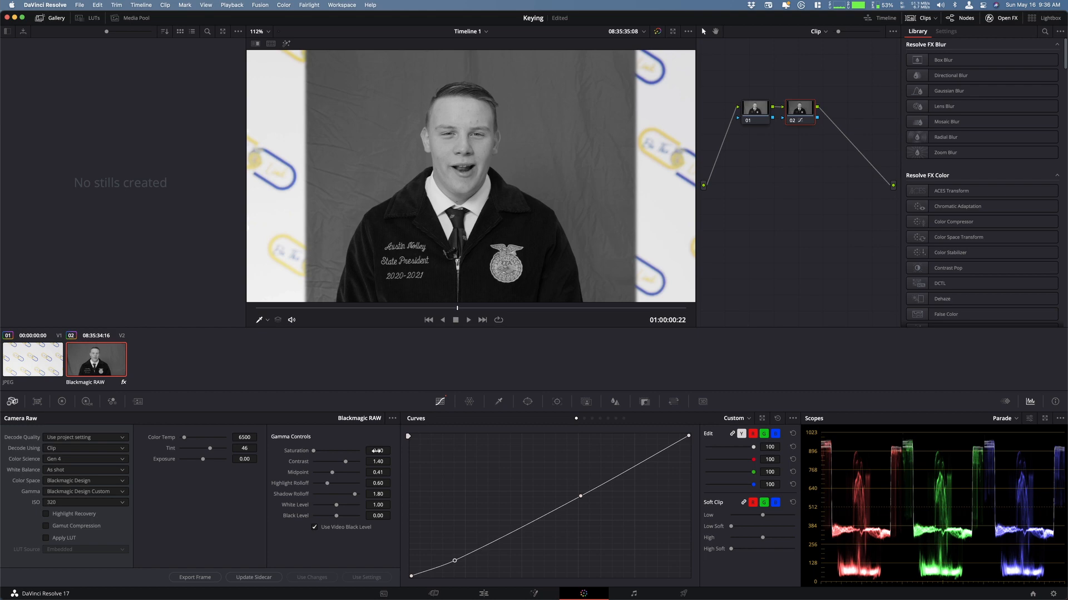
{"action": "left_click", "coordinate": [379, 451]}
{"action": "type", "text": "1"}
{"action": "key", "text": "Return"}
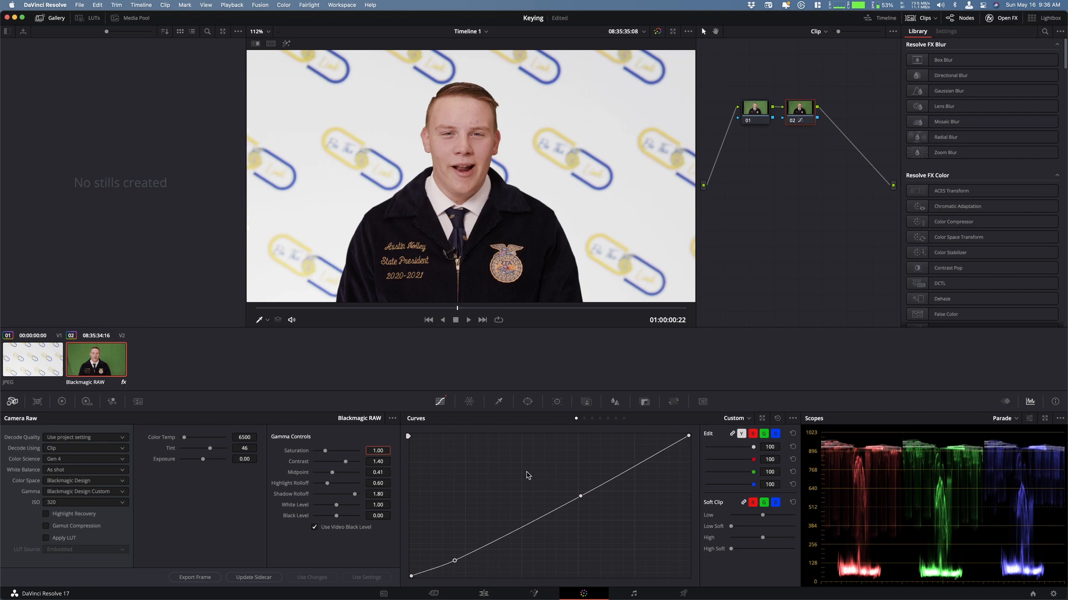
{"action": "double_click", "coordinate": [379, 452]}
{"action": "type", "text": "1"}
{"action": "key", "text": "Return"}
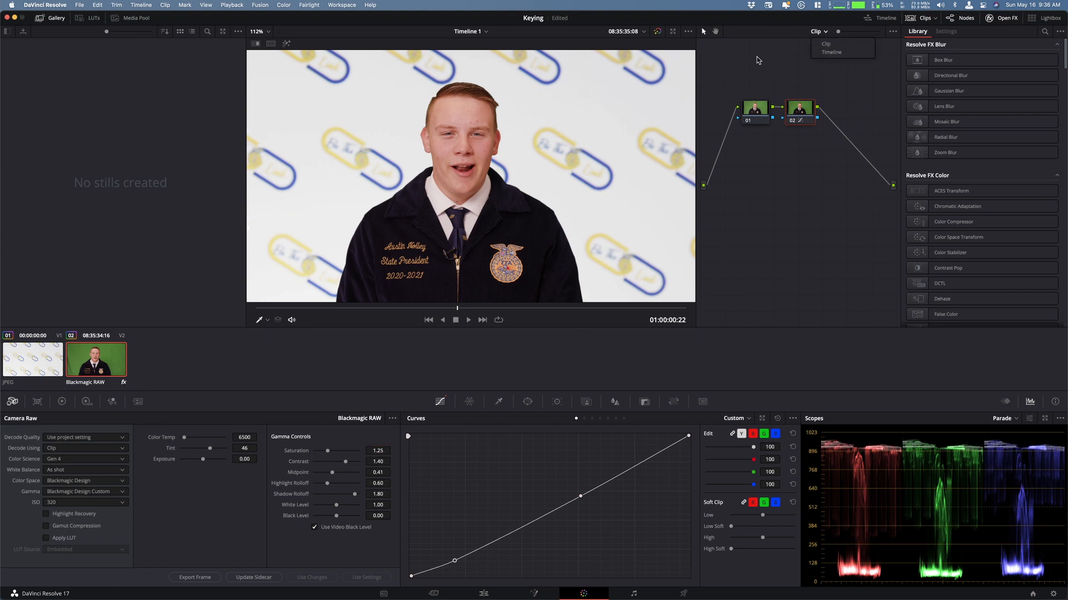
Switch the node graph from Clip to Timeline level and add a corrector node there
{"action": "left_click", "coordinate": [825, 32]}
{"action": "left_click", "coordinate": [832, 52]}
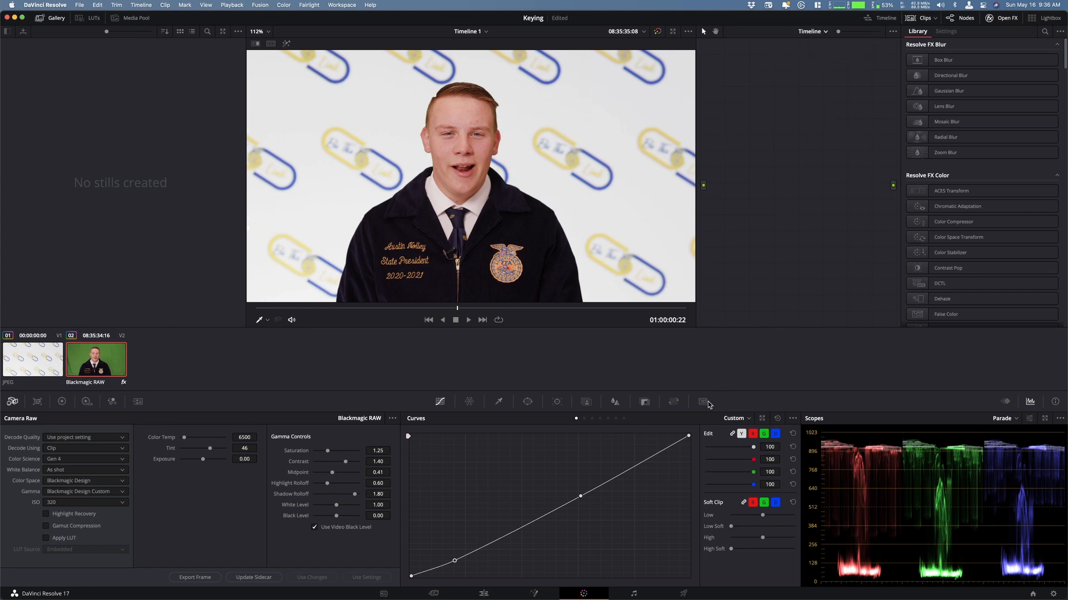
{"action": "right_click", "coordinate": [797, 114]}
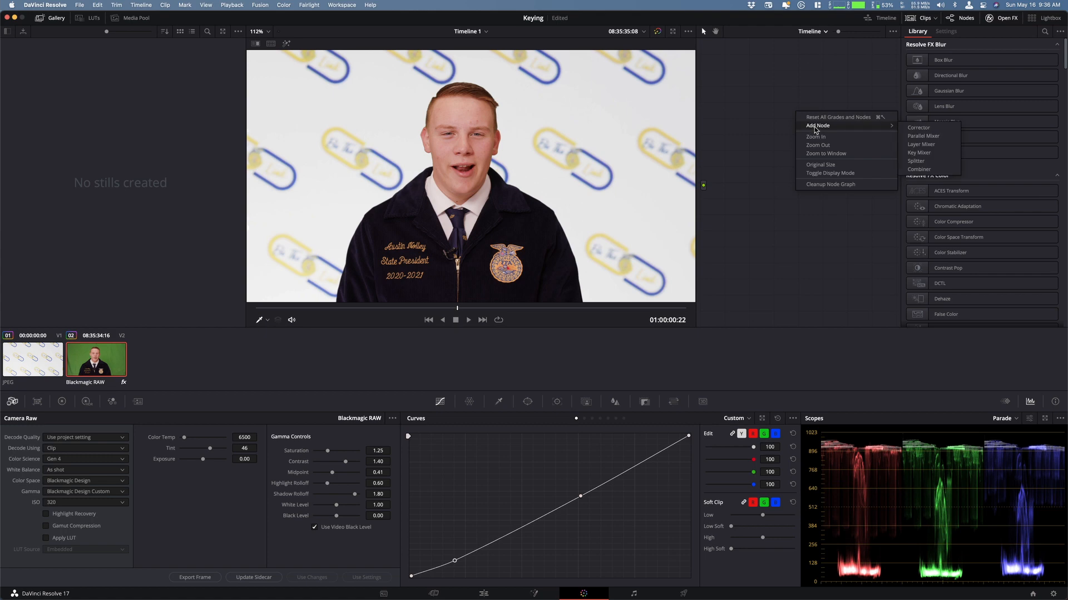
{"action": "left_click", "coordinate": [747, 115]}
{"action": "right_click", "coordinate": [808, 122]}
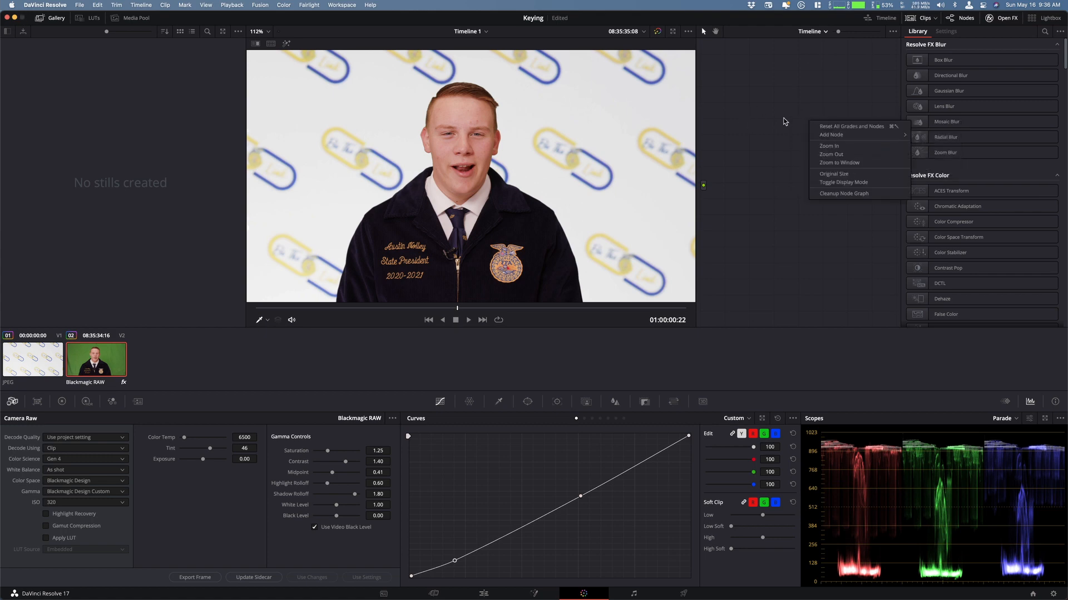
{"action": "left_click", "coordinate": [780, 118]}
{"action": "key", "text": "alt+s"}
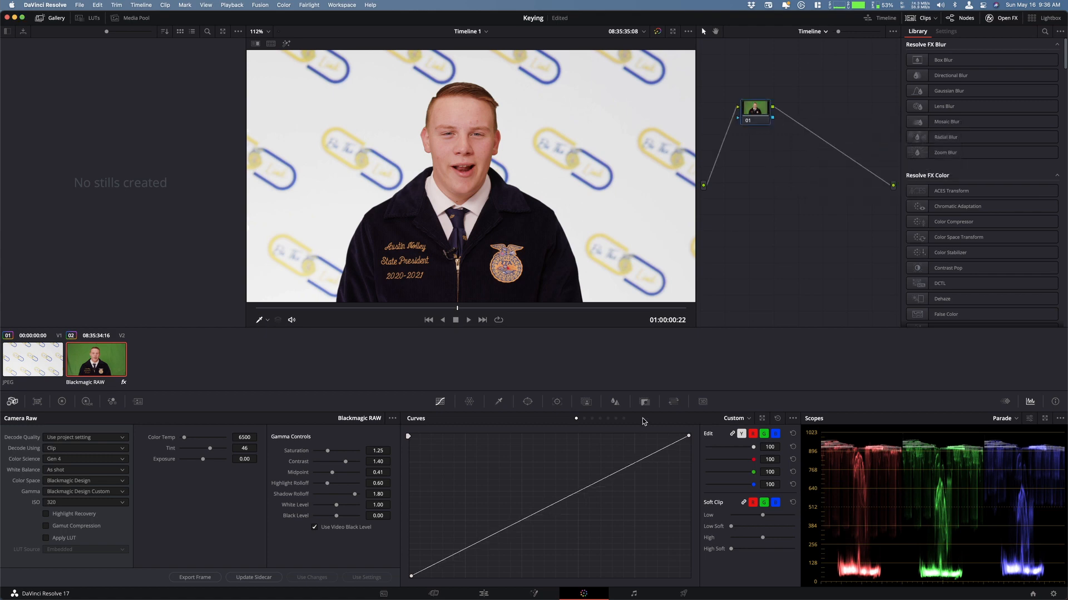
Try brightening the whole composite with a raised custom curve, reset the curve and delete the timeline node
{"action": "left_click_drag", "start_coordinate": [579, 491], "coordinate": [585, 466]}
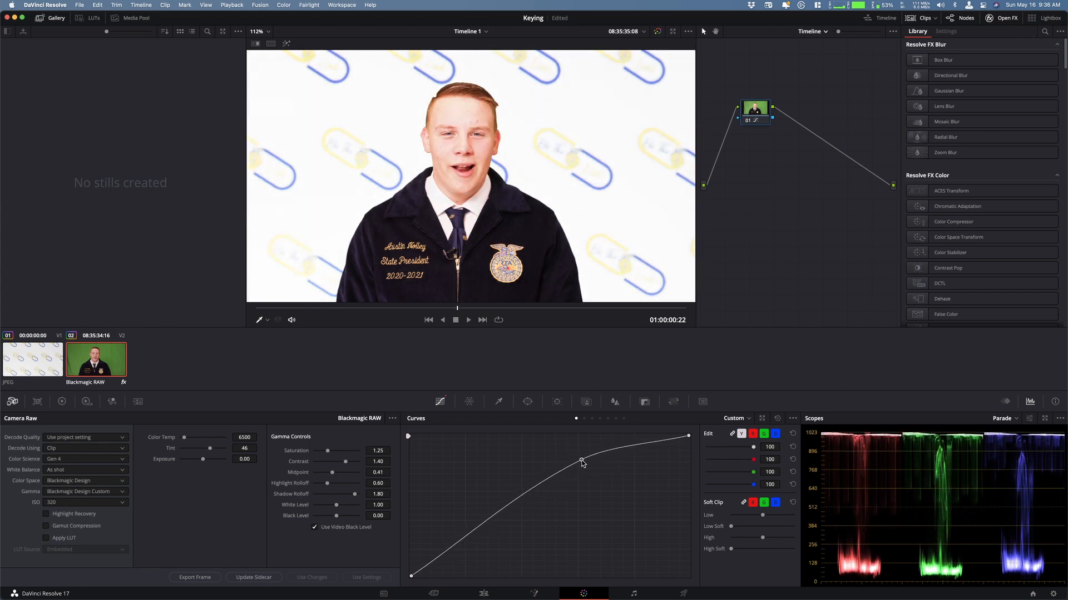
{"action": "left_click", "coordinate": [777, 419]}
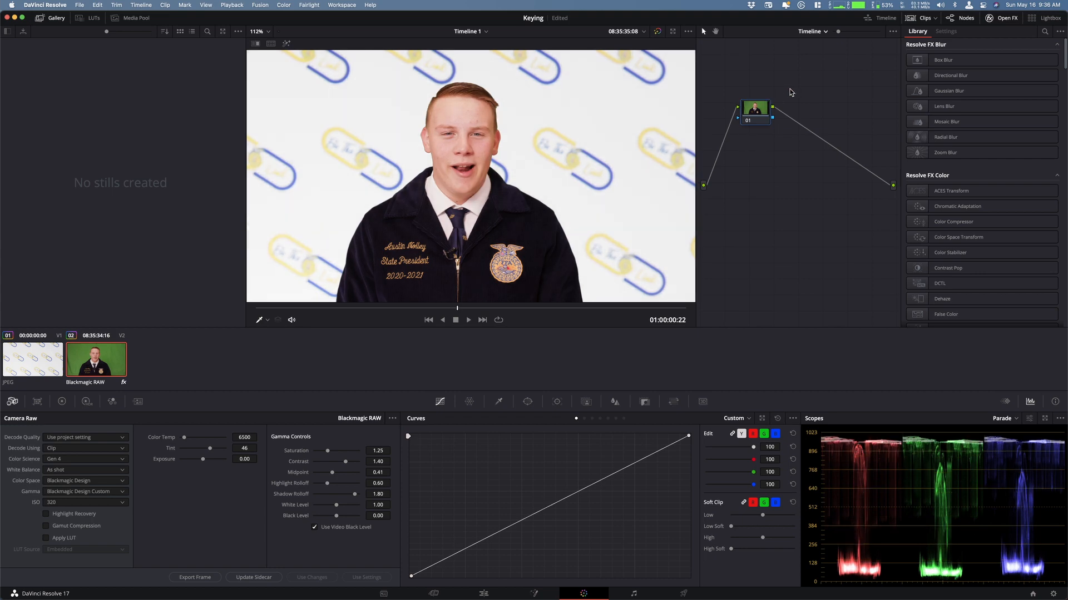
{"action": "key", "text": "Delete"}
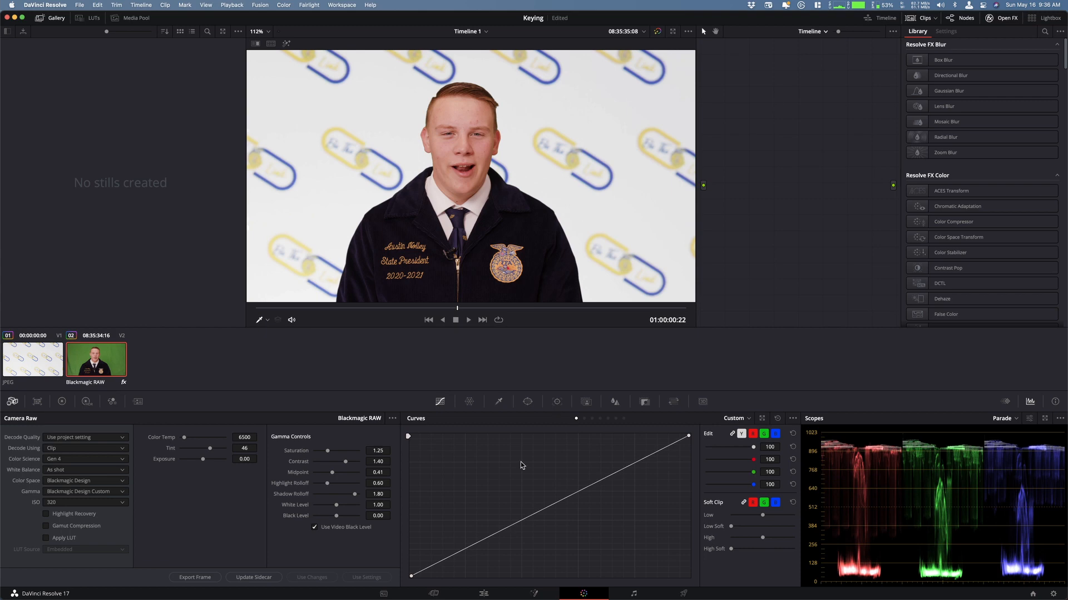
Back on the Edit page, turn only the keyed clip on Video 2 into a new compound clip
{"action": "left_click", "coordinate": [484, 593]}
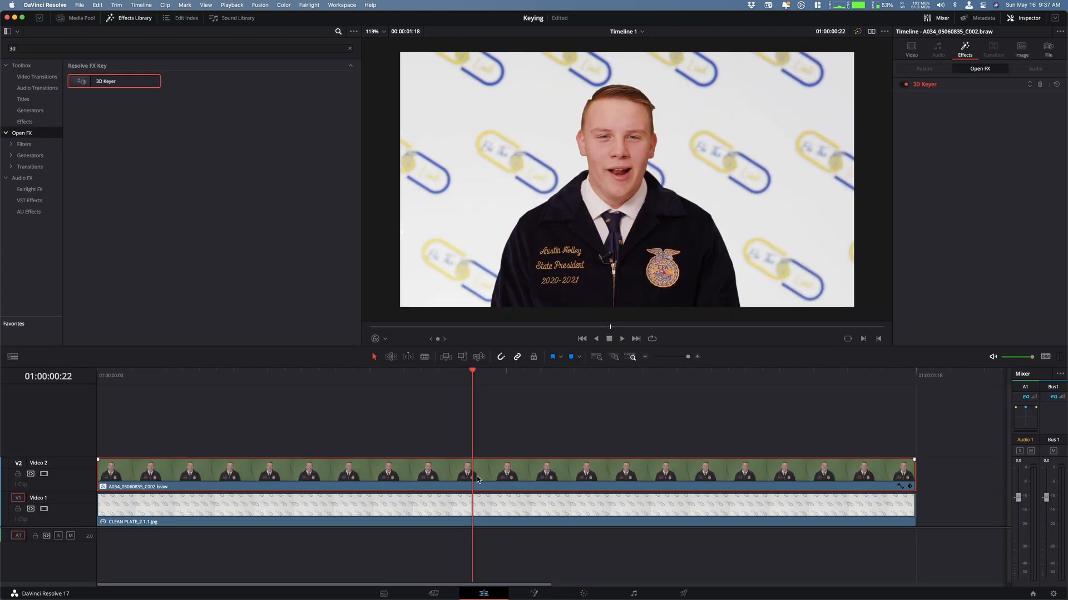
{"action": "left_click_drag", "start_coordinate": [514, 429], "coordinate": [484, 537]}
{"action": "right_click", "coordinate": [493, 467]}
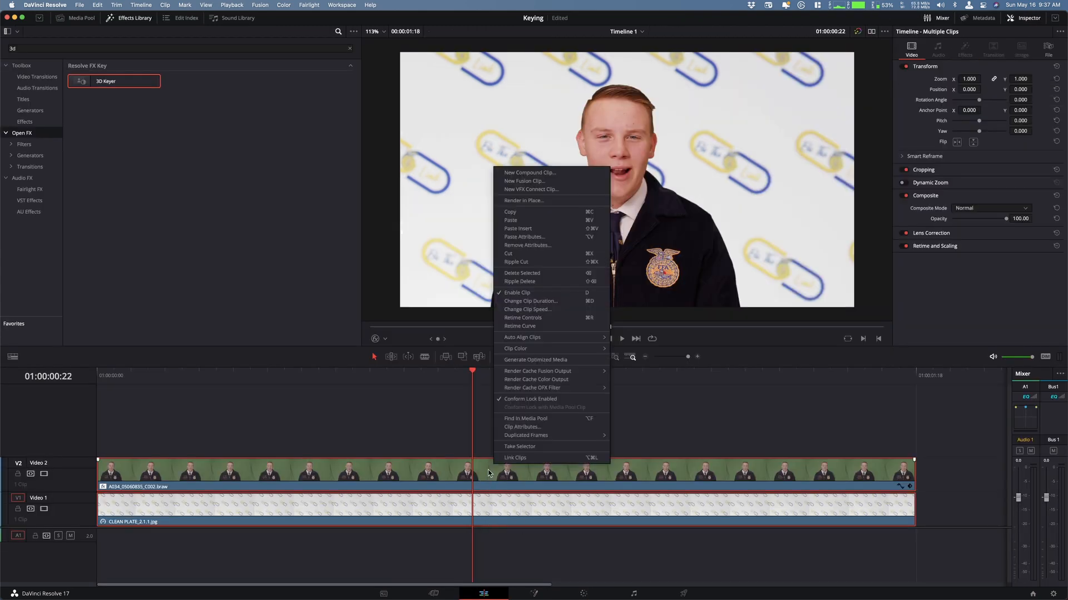
{"action": "left_click", "coordinate": [489, 473]}
{"action": "right_click", "coordinate": [482, 473]}
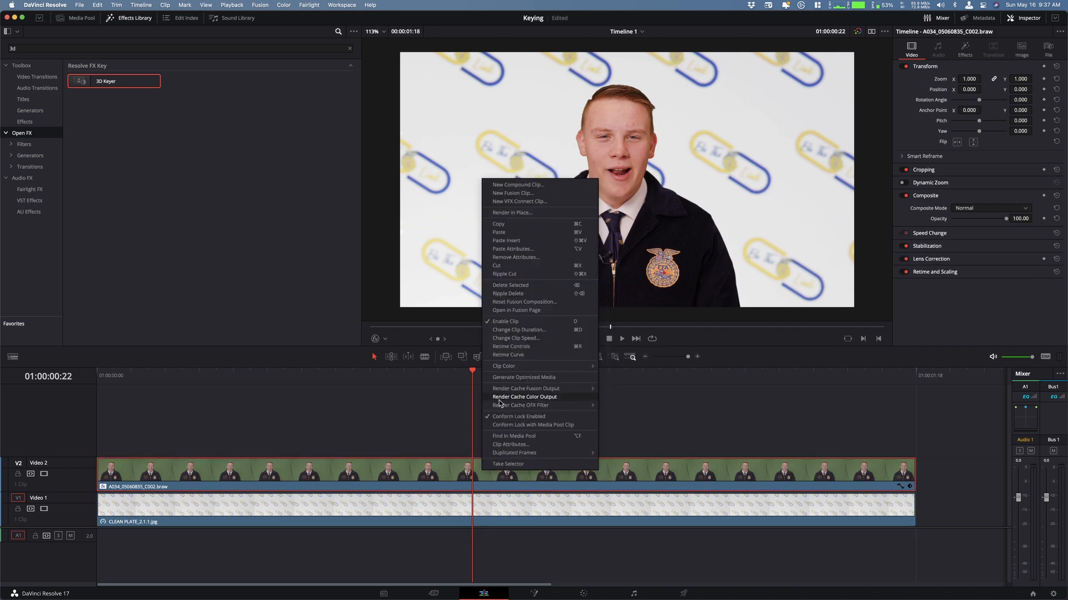
{"action": "left_click", "coordinate": [533, 186]}
{"action": "left_click", "coordinate": [580, 325]}
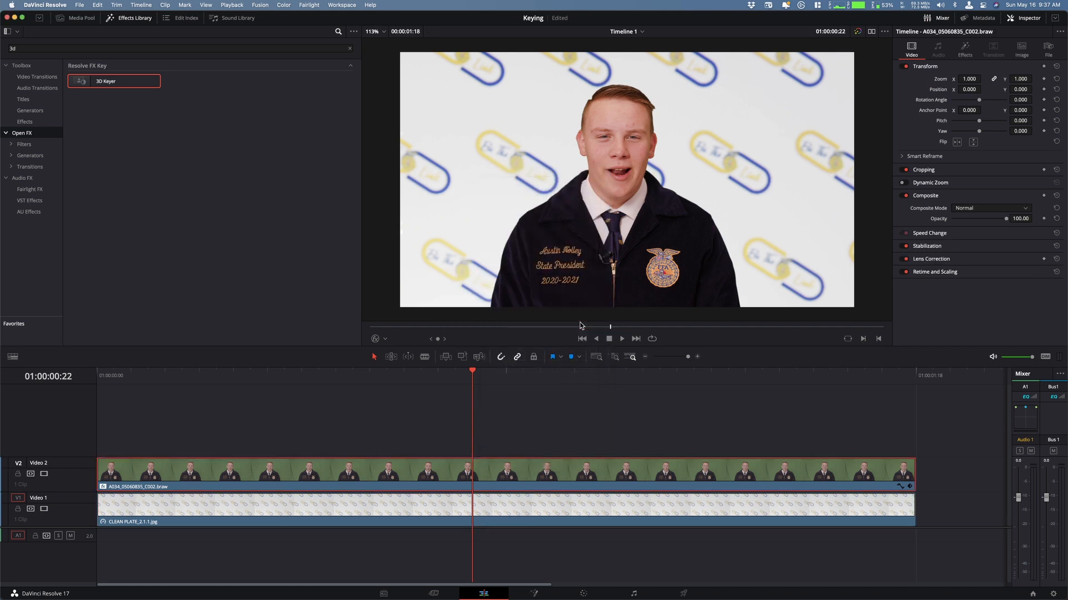
Open the compound clip in its own timeline, select the keyed clip inside and review its Open FX and Video settings
{"action": "left_click_drag", "start_coordinate": [495, 376], "coordinate": [406, 386]}
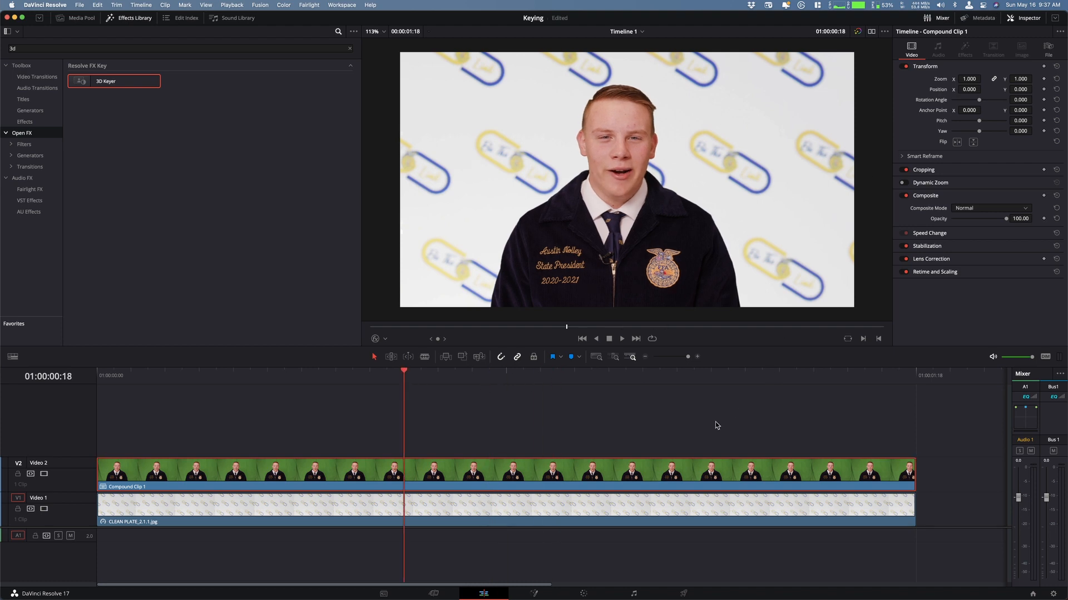
{"action": "right_click", "coordinate": [540, 479]}
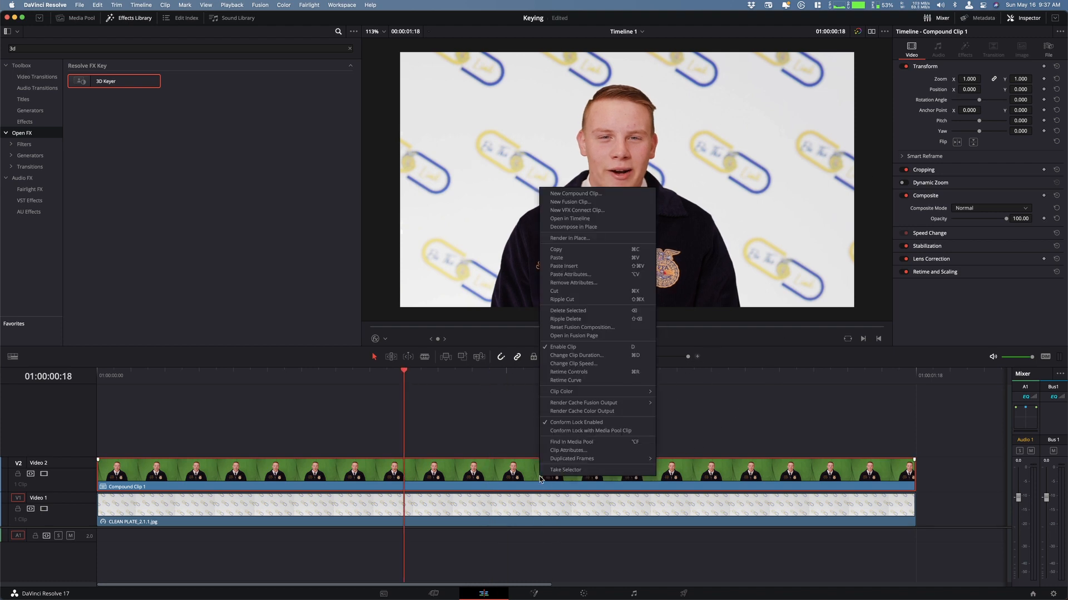
{"action": "left_click", "coordinate": [582, 219]}
{"action": "left_click_drag", "start_coordinate": [344, 376], "coordinate": [576, 372]}
{"action": "left_click", "coordinate": [564, 457]}
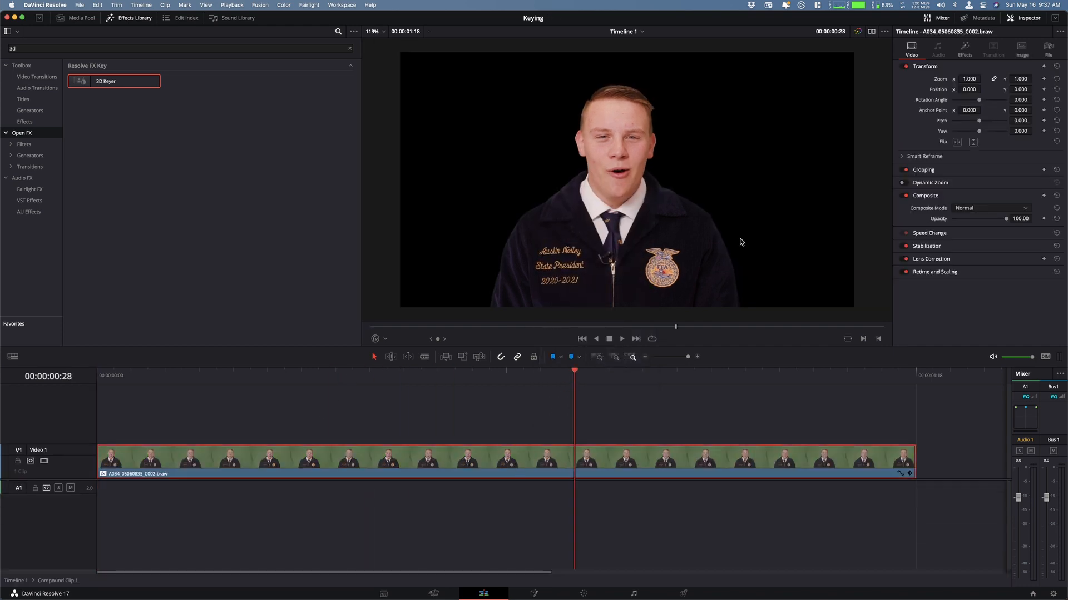
{"action": "left_click", "coordinate": [963, 56]}
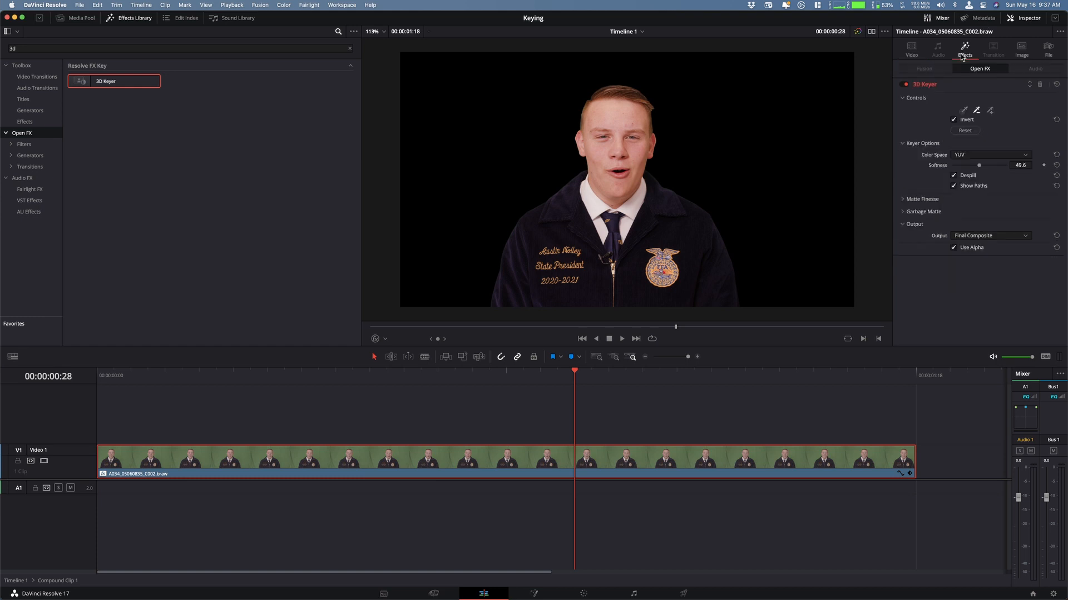
{"action": "left_click", "coordinate": [914, 53]}
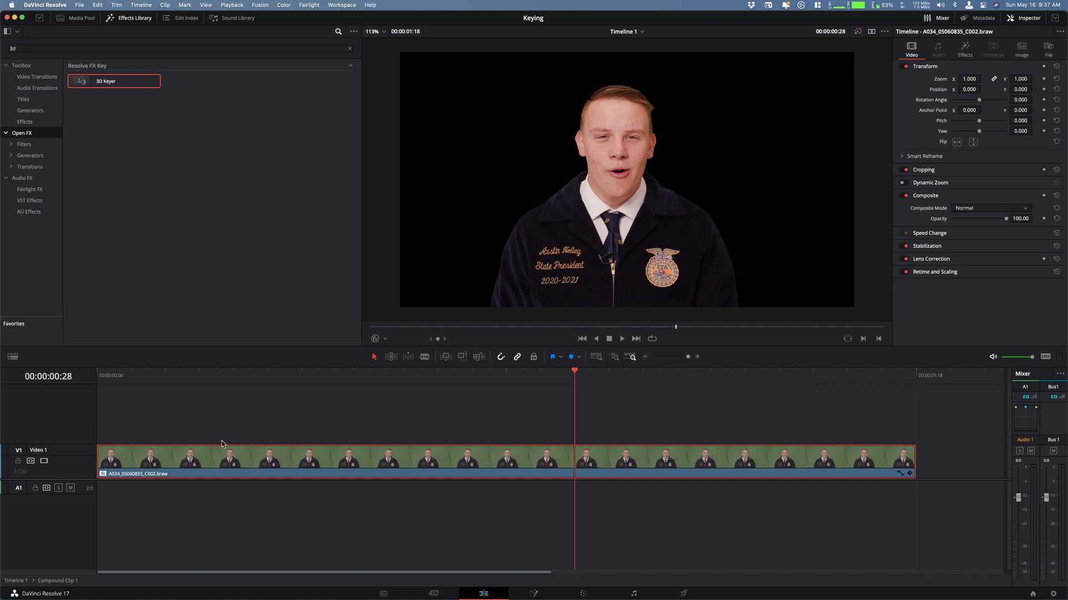
Return from the compound clip to the main Timeline 1 and bring the compound clip up for grading on the Color page
{"action": "left_click", "coordinate": [78, 18]}
{"action": "double_click", "coordinate": [158, 112]}
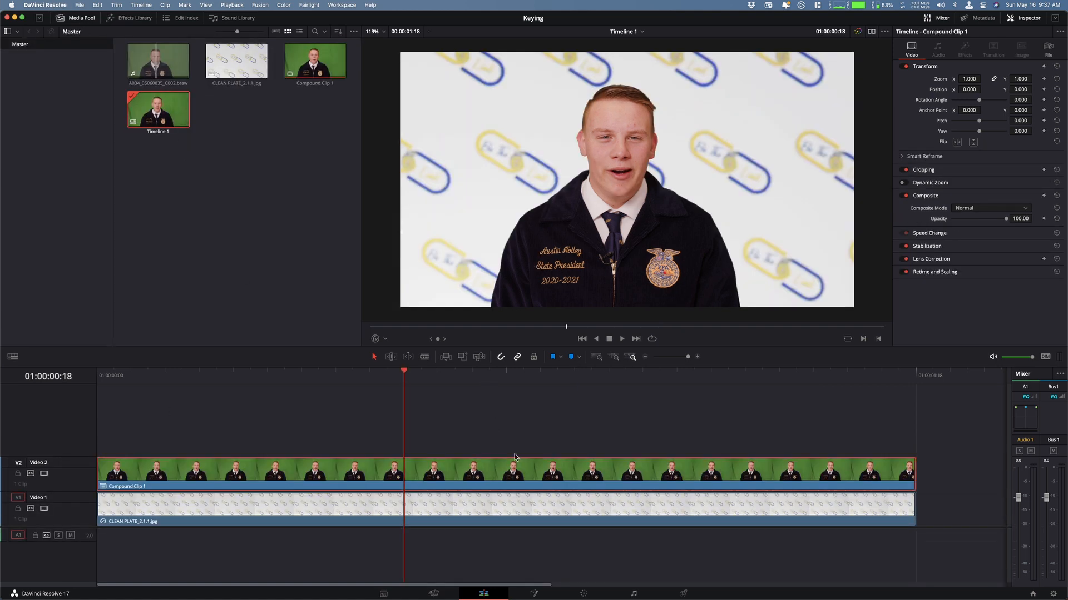
{"action": "left_click", "coordinate": [578, 594]}
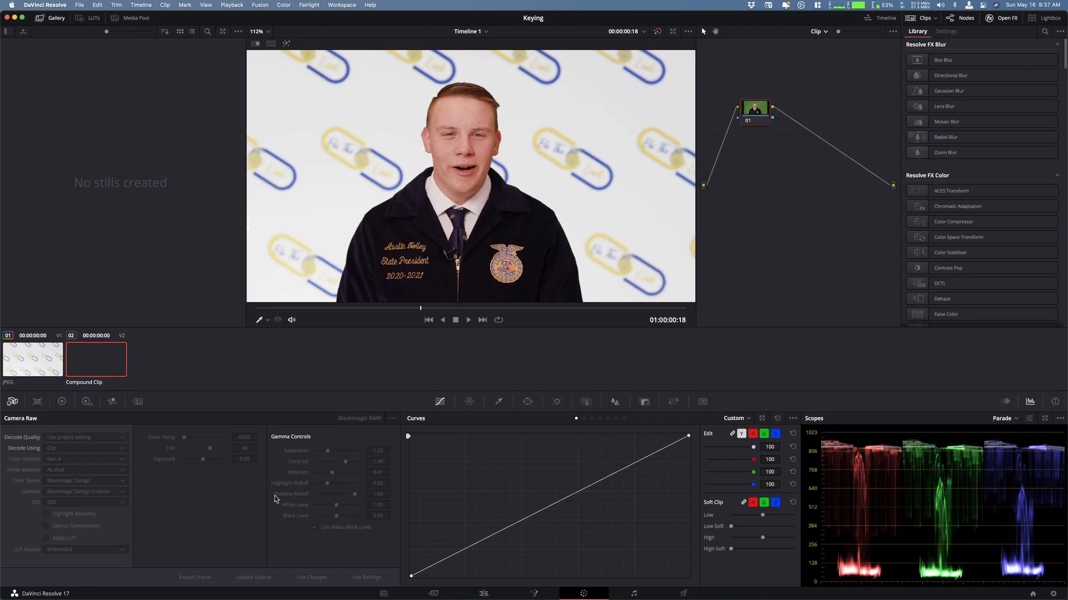
Try a higher saturation on the compound clip with the primary color wheels and reset it to 50
{"action": "left_click", "coordinate": [61, 403]}
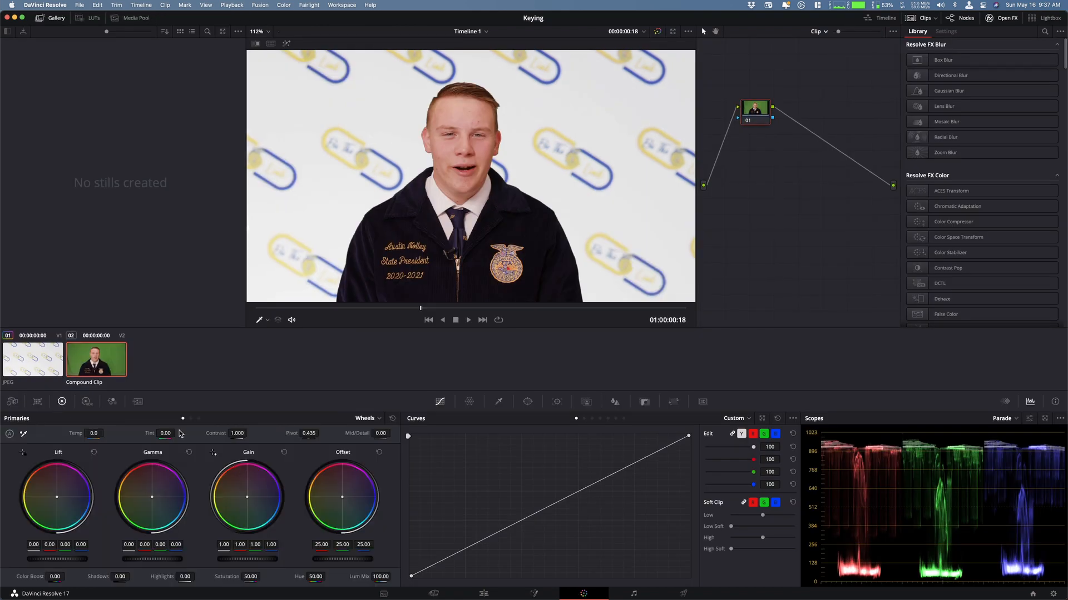
{"action": "mouse_move", "coordinate": [263, 578]}
{"action": "left_mouse_down"}
{"action": "mouse_move", "coordinate": [253, 578]}
{"action": "mouse_move", "coordinate": [263, 578]}
{"action": "left_mouse_up"}
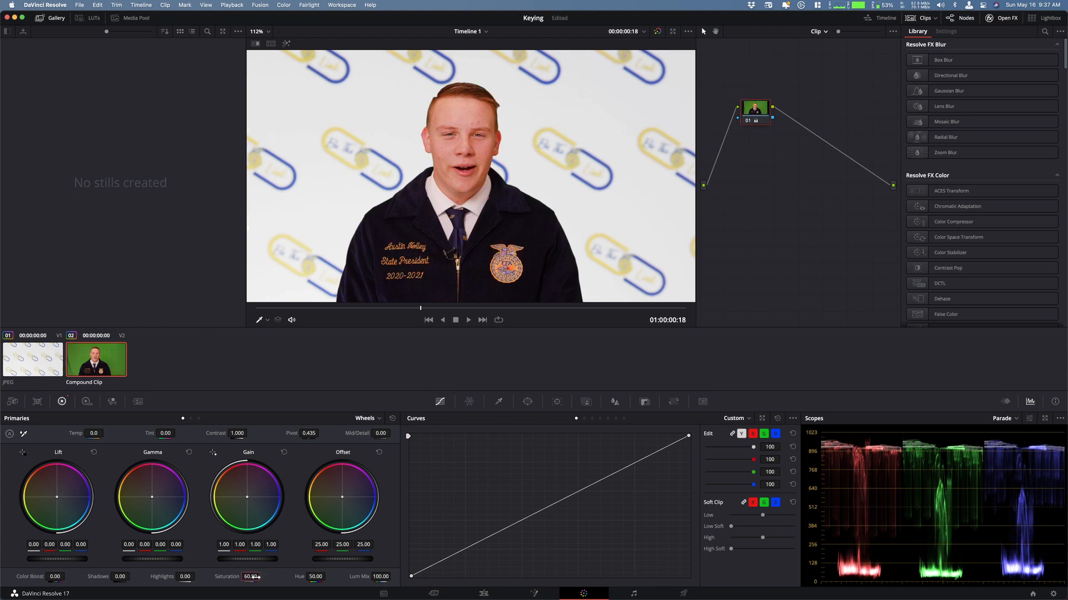
{"action": "double_click", "coordinate": [253, 577]}
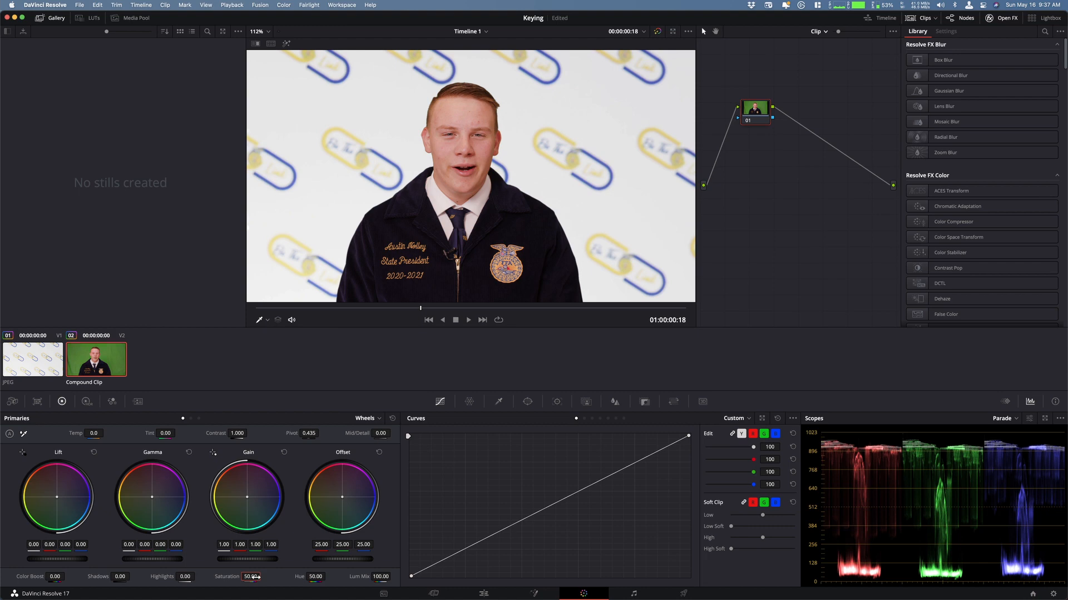
Brighten the compound clip by raising the custom curve slightly at one point in the highlights and one in the shadows
{"action": "left_click_drag", "start_coordinate": [584, 489], "coordinate": [586, 478]}
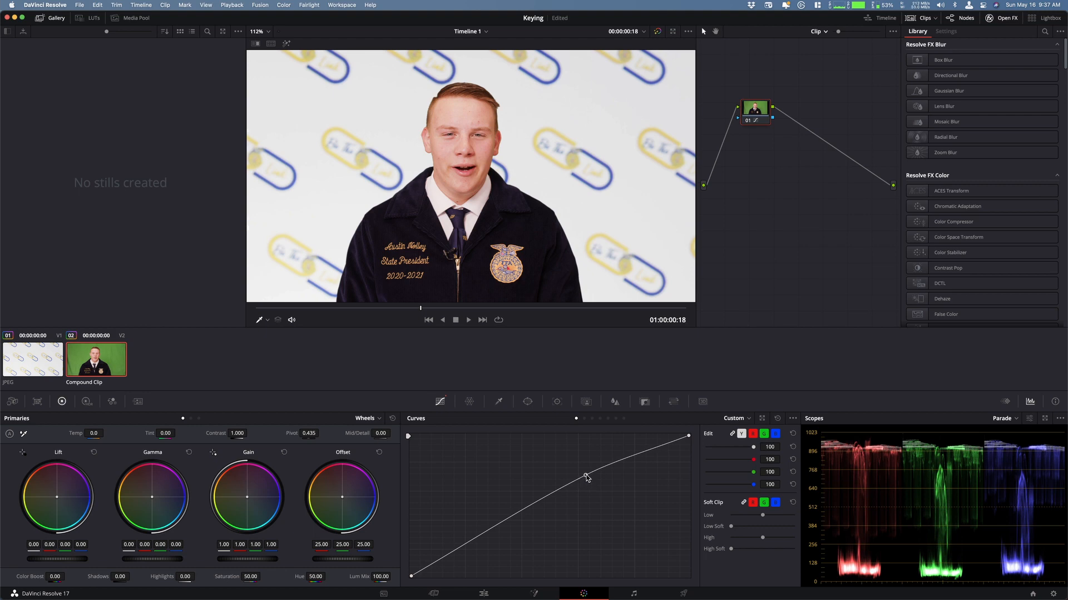
{"action": "left_click_drag", "start_coordinate": [586, 476], "coordinate": [585, 475]}
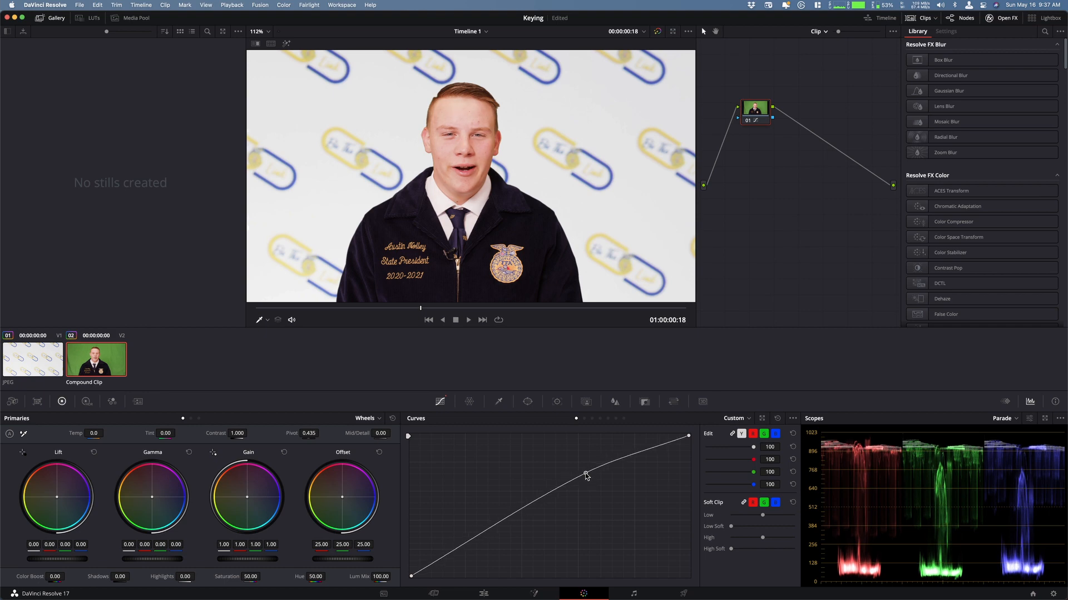
{"action": "left_click", "coordinate": [481, 535]}
{"action": "left_click_drag", "start_coordinate": [480, 536], "coordinate": [478, 532]}
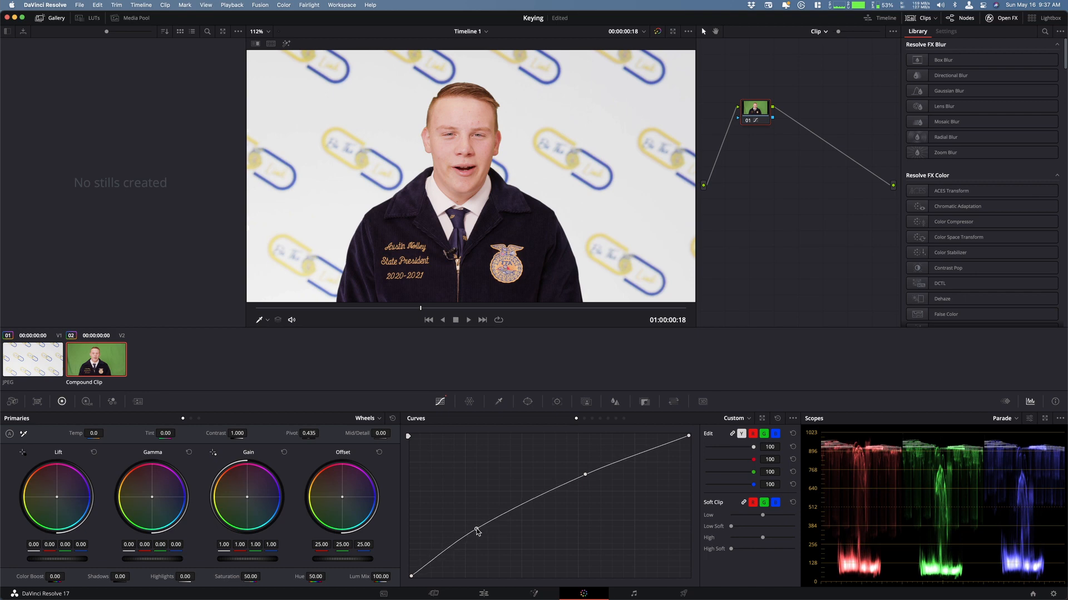
{"action": "left_click_drag", "start_coordinate": [587, 476], "coordinate": [589, 474]}
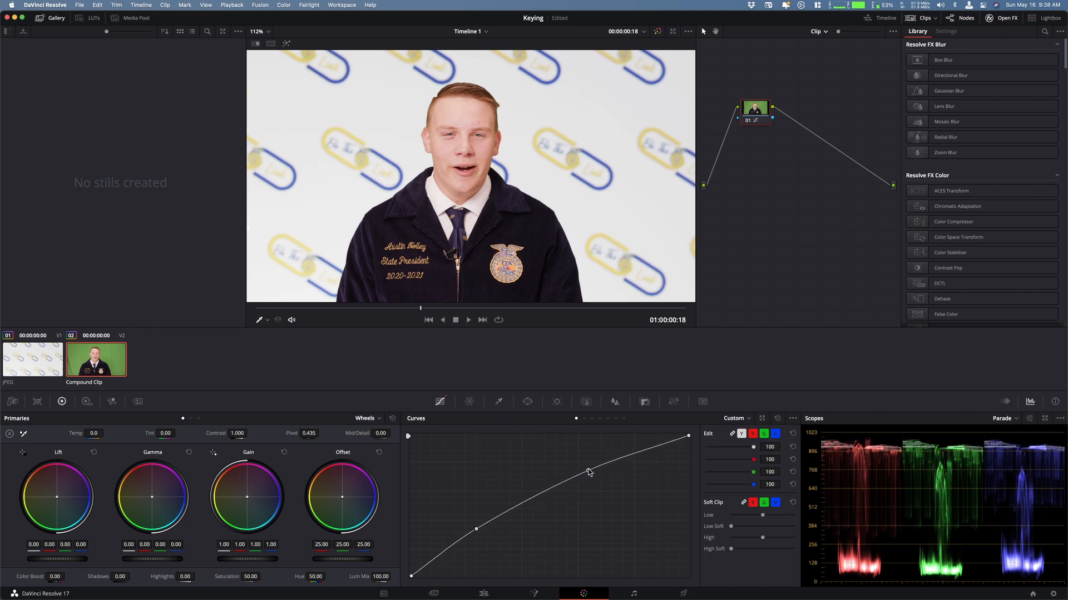
Play back part of the graded composite on the Edit page to check the subject against the background
{"action": "left_click", "coordinate": [492, 595]}
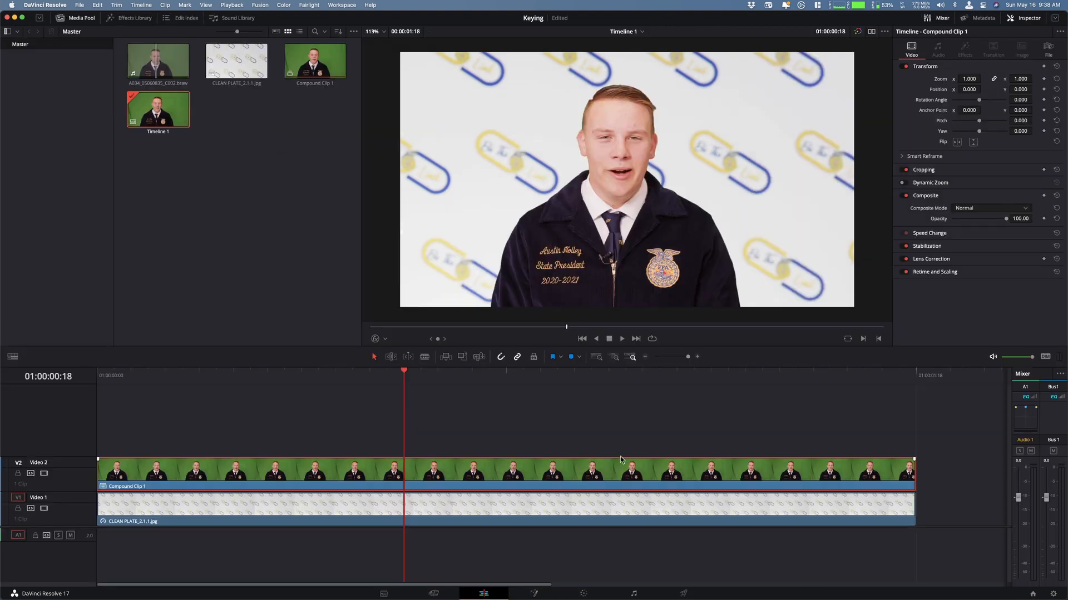
{"action": "left_click_drag", "start_coordinate": [521, 379], "coordinate": [336, 383]}
{"action": "key", "text": "space"}
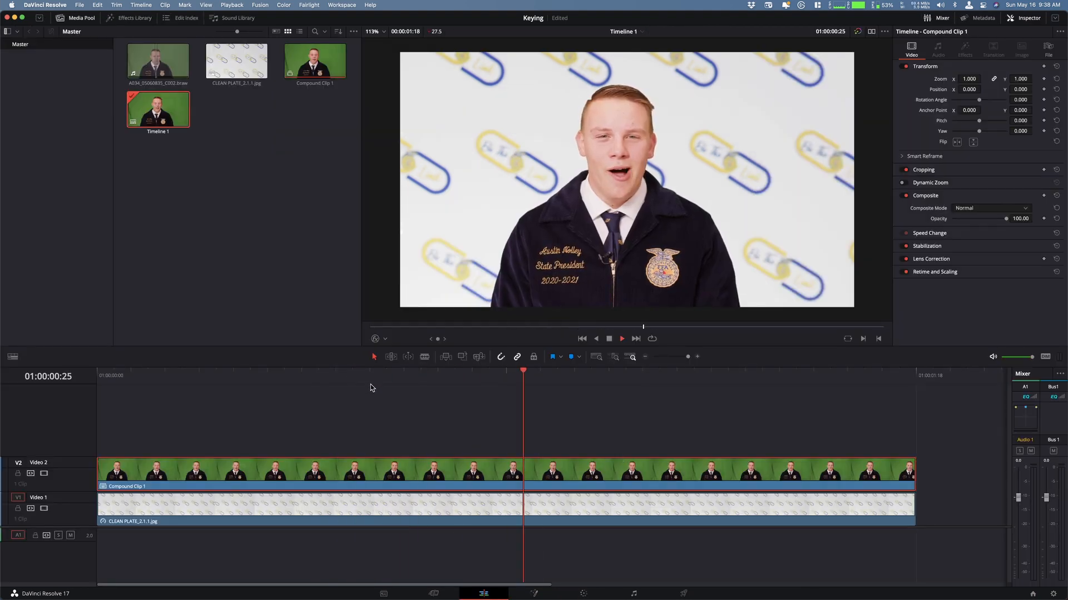
{"action": "key", "text": "space"}
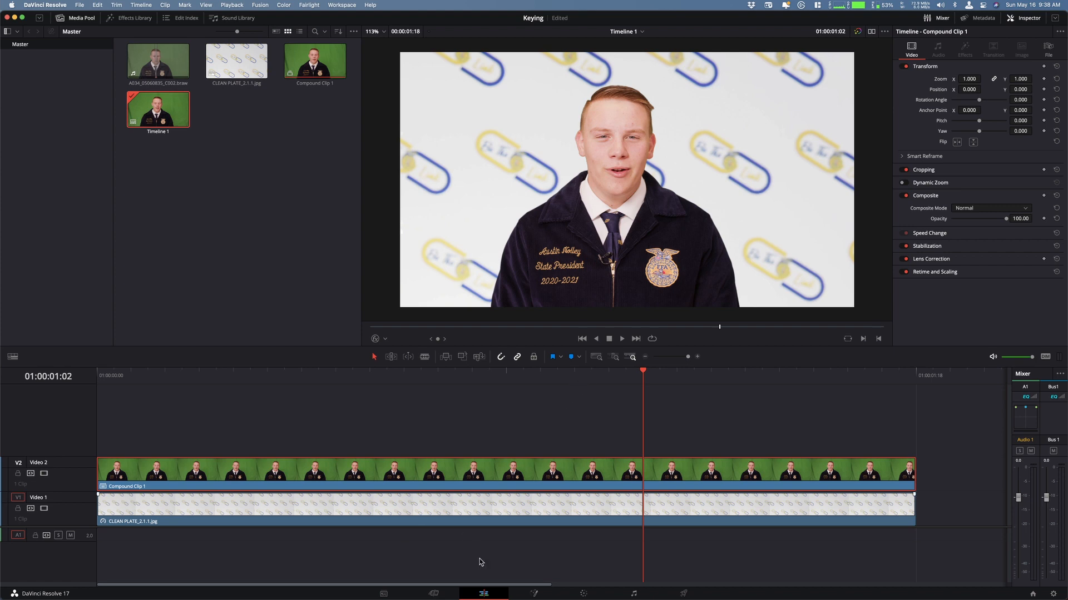
Compare the compound clip with and without its grade by disabling and re-enabling node 01 on the Color page
{"action": "left_click", "coordinate": [583, 594]}
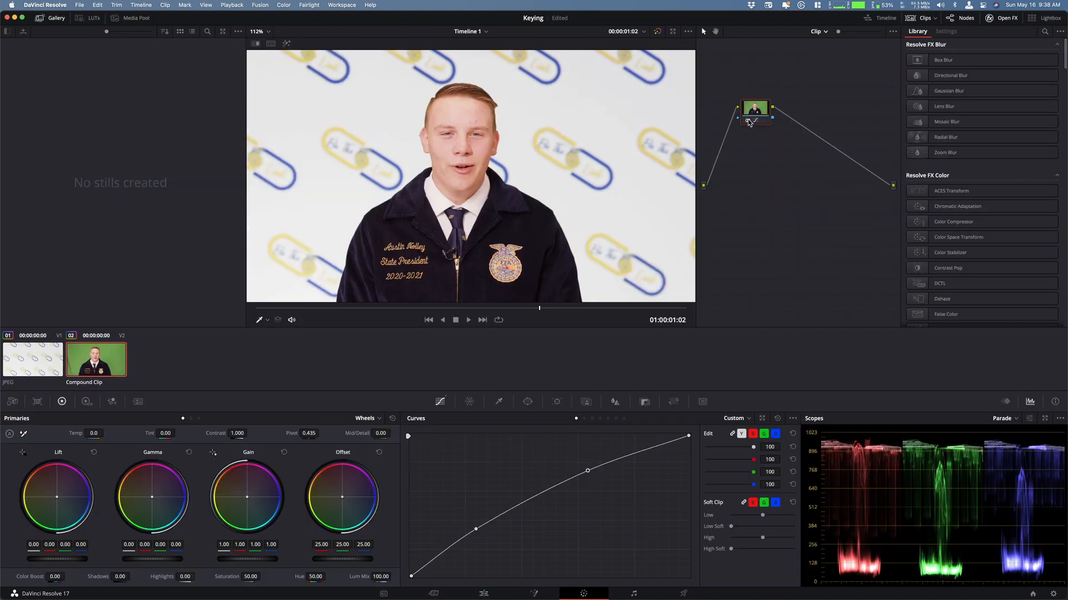
{"action": "left_click", "coordinate": [748, 119]}
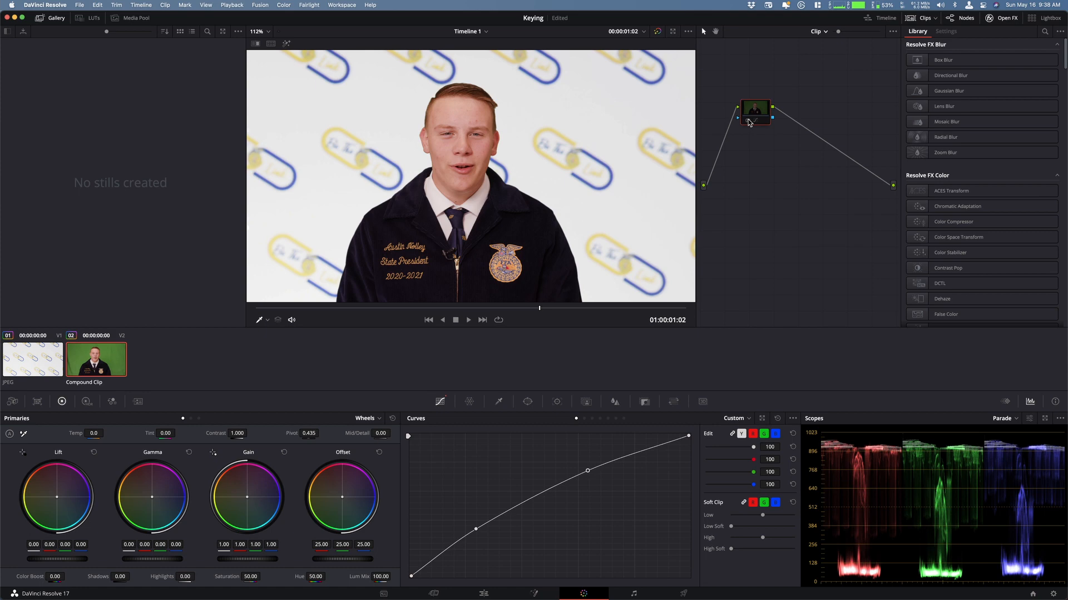
{"action": "left_click", "coordinate": [747, 121]}
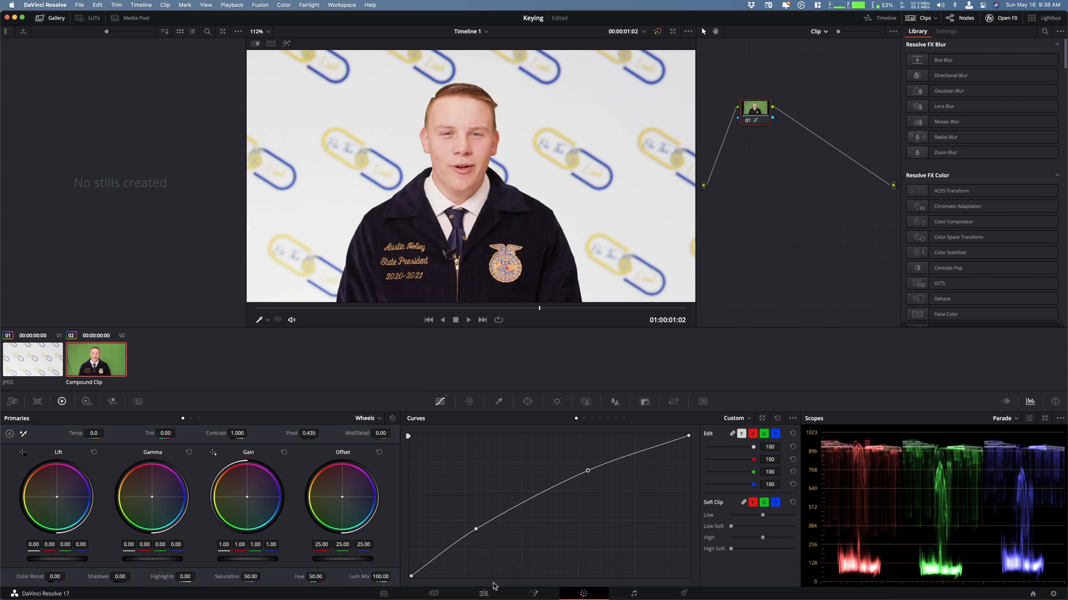
Go back to the Edit page and scrub through Timeline 1 to review the finished composite
{"action": "left_click", "coordinate": [484, 594]}
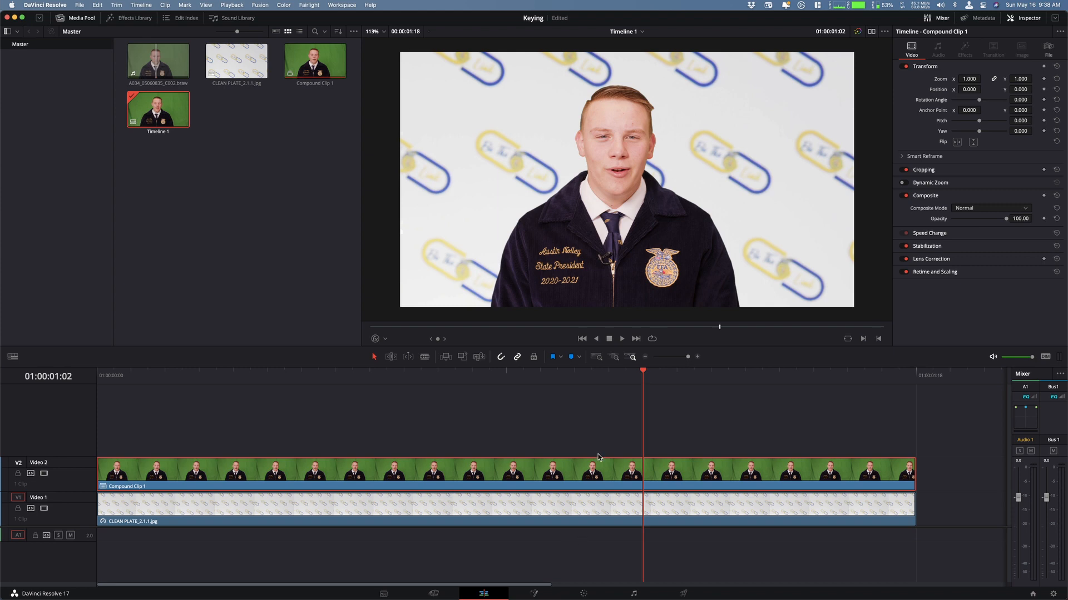
{"action": "left_click_drag", "start_coordinate": [581, 376], "coordinate": [488, 403]}
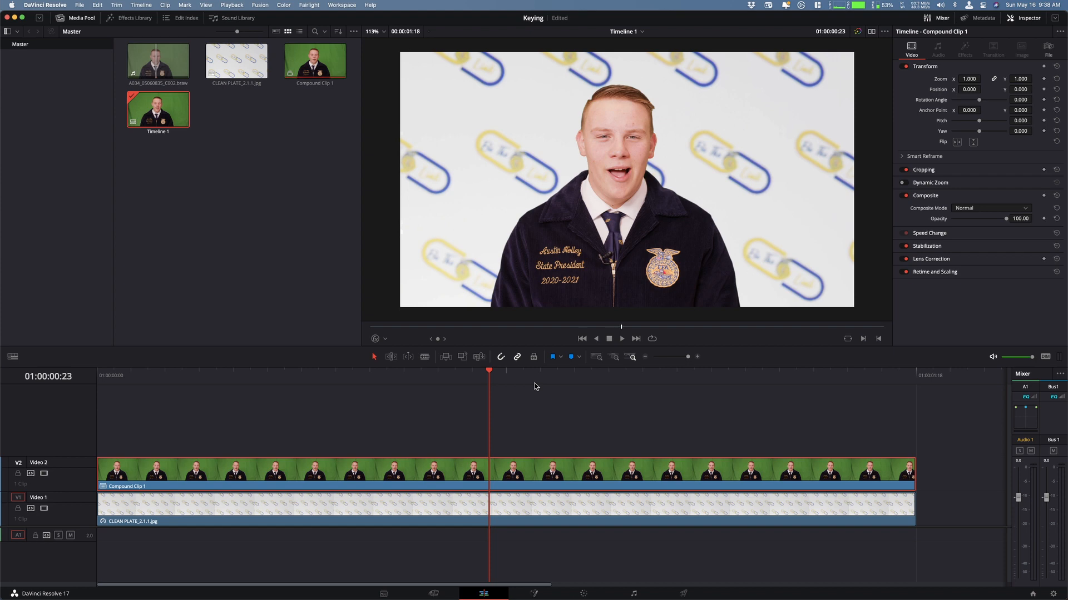
{"action": "left_click_drag", "start_coordinate": [512, 384], "coordinate": [458, 398]}
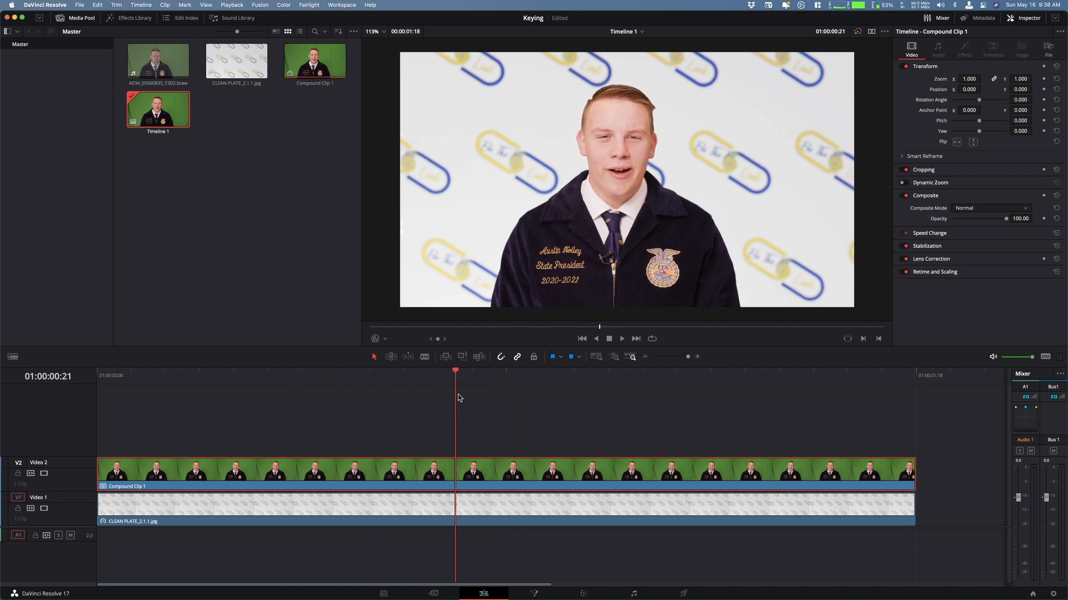